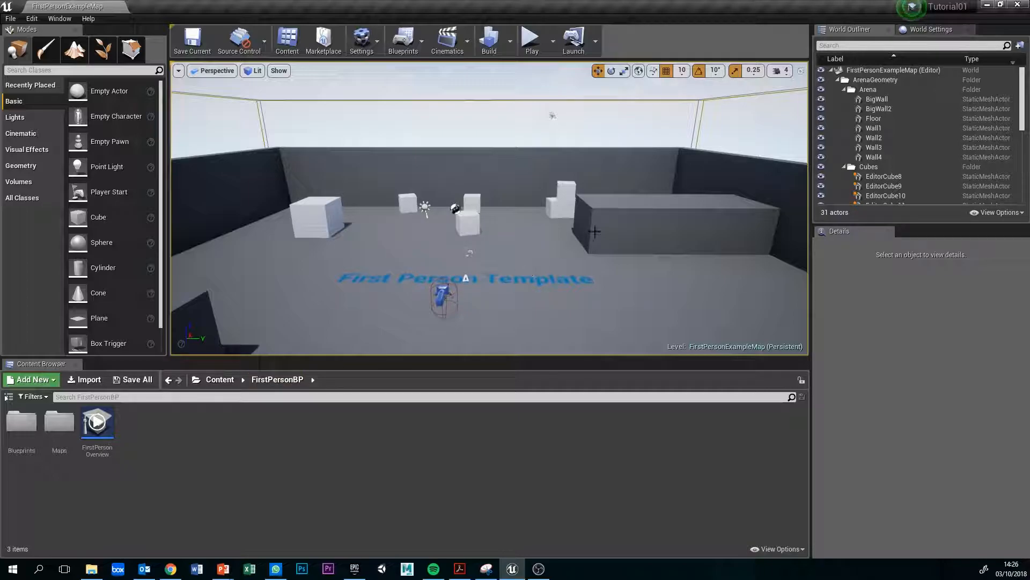
Enlarge the level viewport's height and widen the World Outliner and Details area.
drag(432, 363, 436, 396)
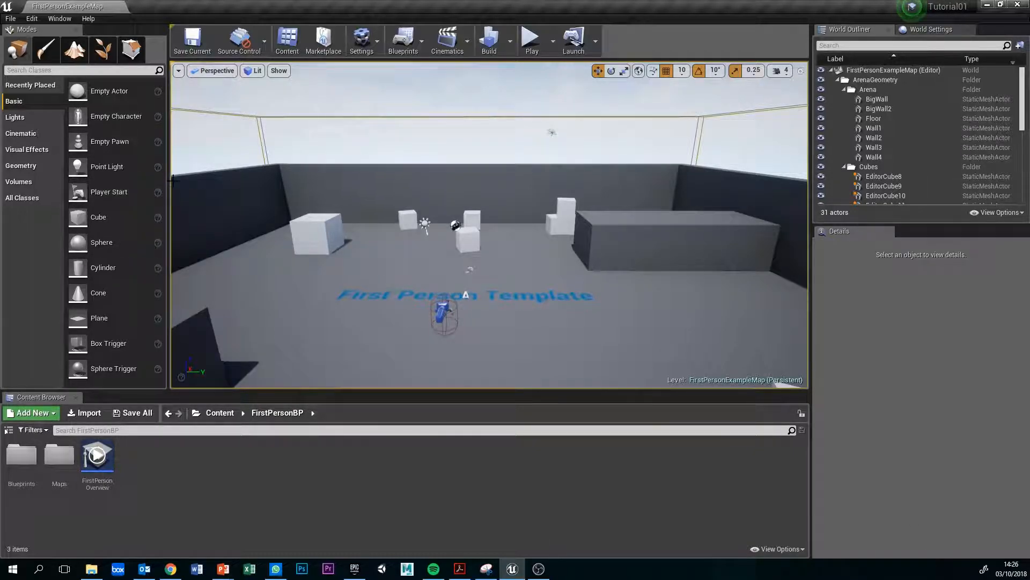
mouse_move(168, 141)
mouse_down()
mouse_move(283, 140)
mouse_move(168, 140)
mouse_up()
drag(809, 191, 763, 174)
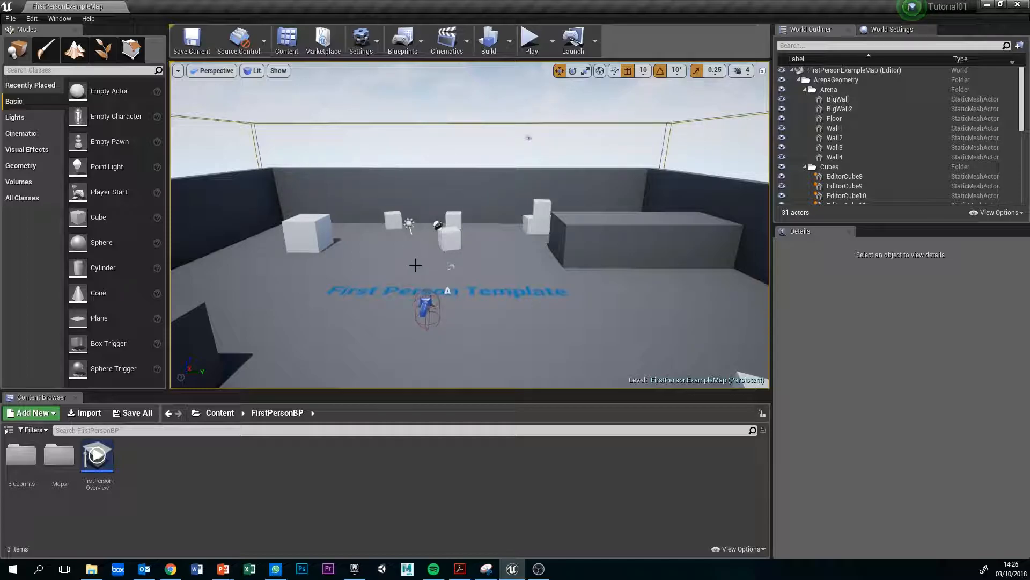
Examine the arena from several viewpoints by flying, panning and zooming the perspective camera.
right_drag(449, 155, 306, 180)
key(w)
key(s)
key(w)
key(s)
key(w)
key(s)
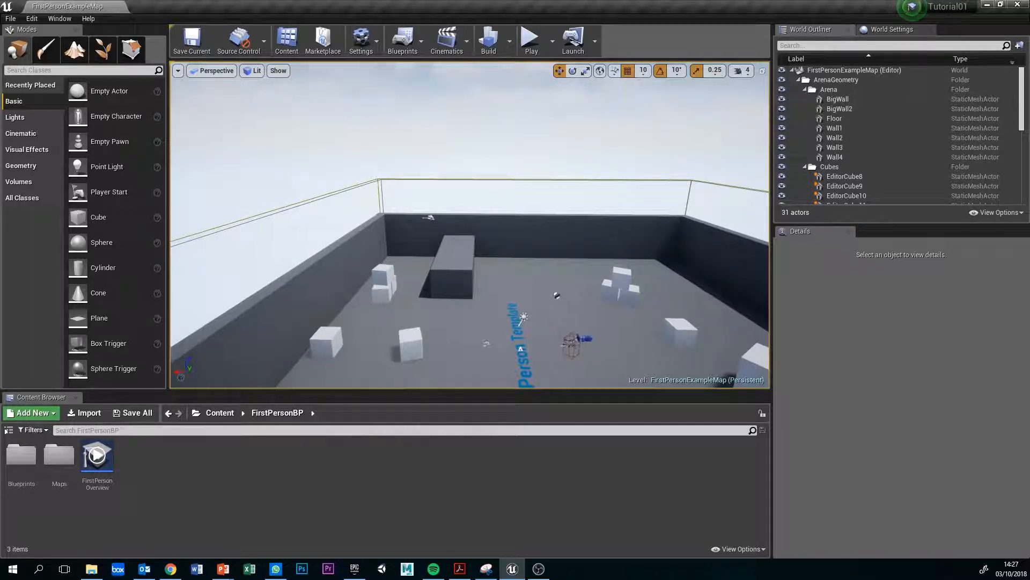
middle_drag(306, 180, 287, 161)
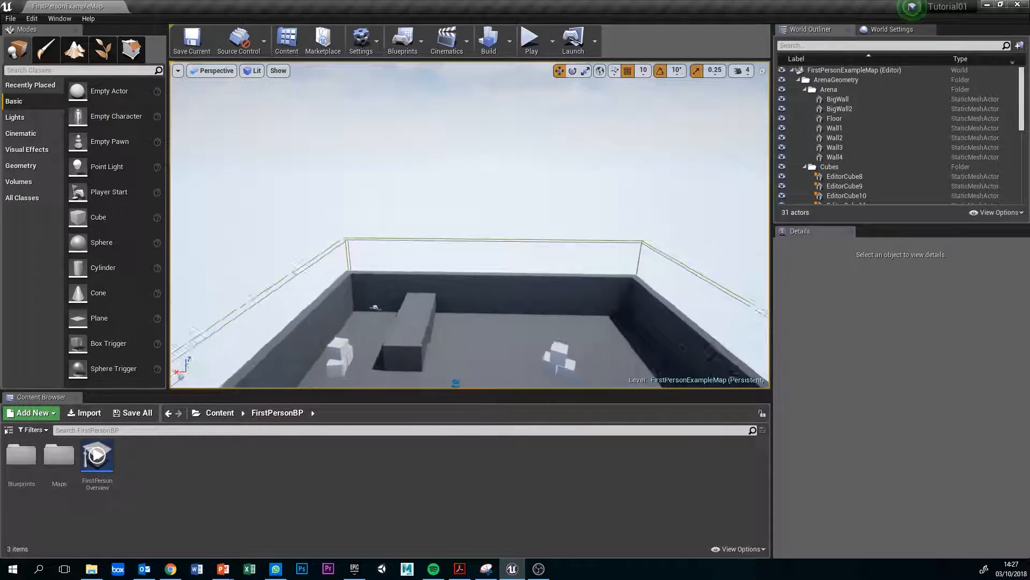
mouse_move(494, 186)
middle_down()
mouse_move(513, 234)
mouse_move(486, 194)
mouse_move(501, 202)
middle_up()
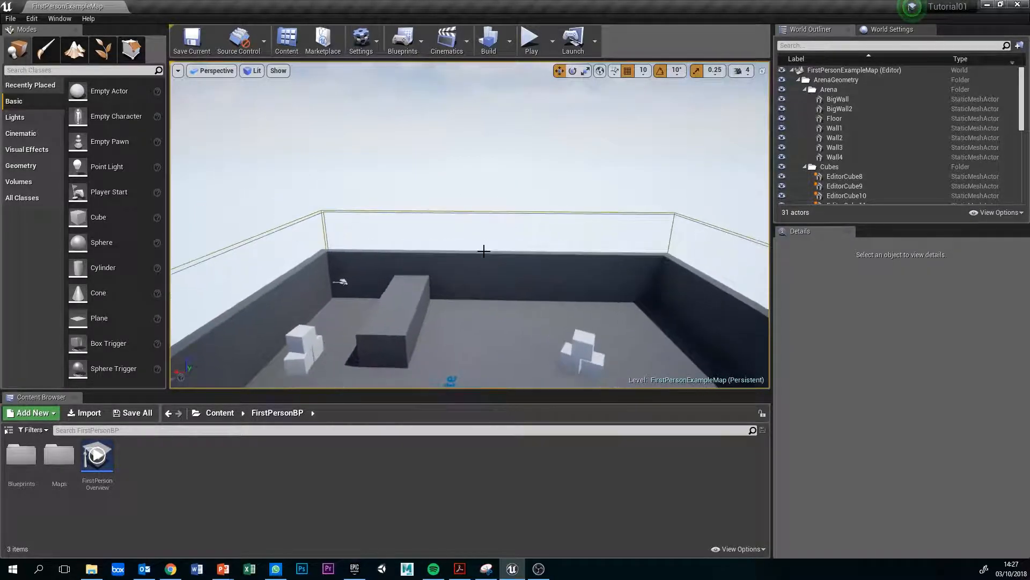
scroll(481, 243, up, 4)
scroll(478, 244, down, 3)
Orbit around the first person character to view the arena from different angles.
right_drag(529, 225, 193, 274)
alt+drag(483, 258, 171, 189)
alt+drag(516, 208, 207, 268)
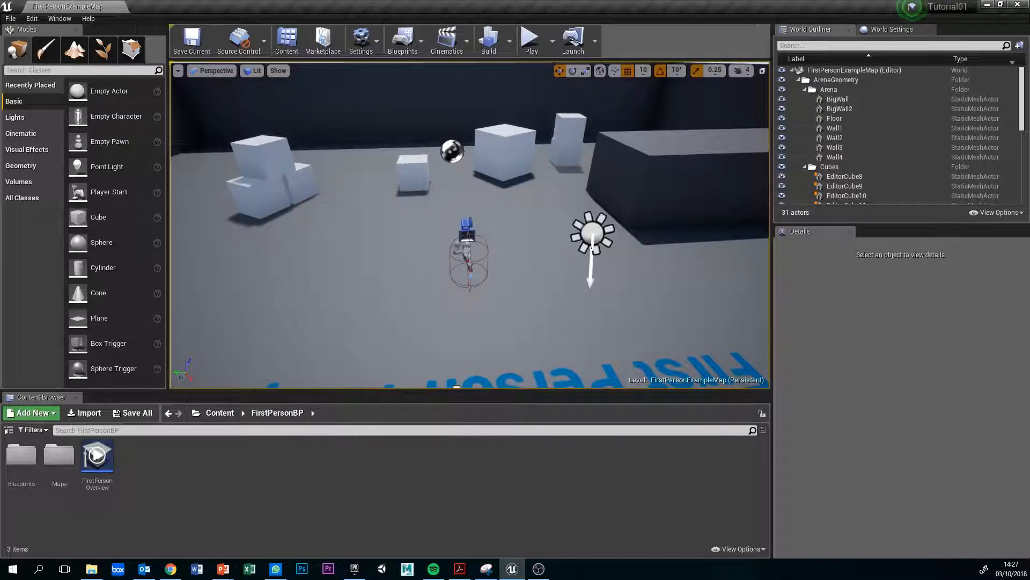
alt+drag(453, 292, 440, 295)
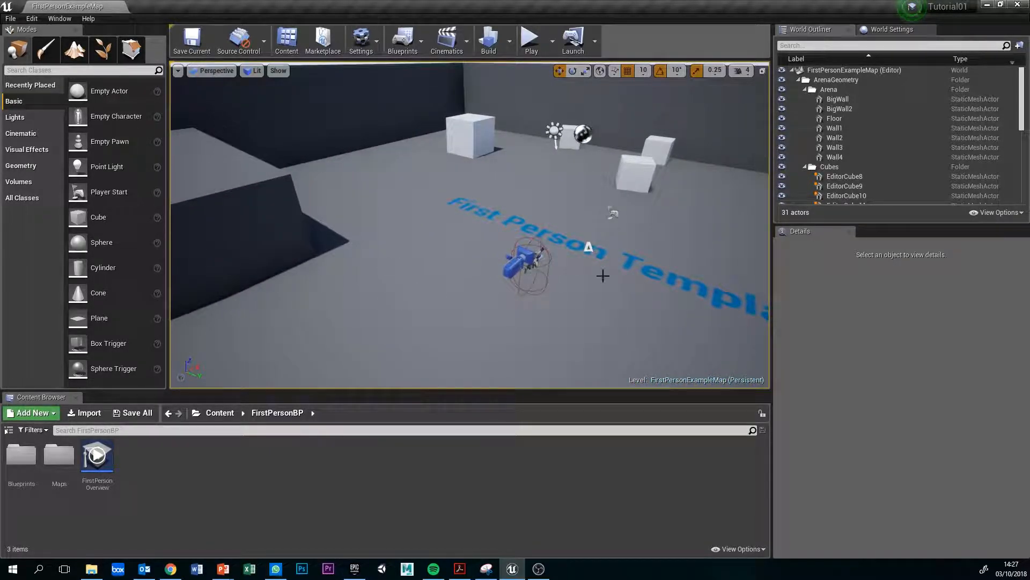
Move the white cube EditorCube11 across the floor to about X 871, Y -117, Z 245.
right_drag(530, 254, 463, 266)
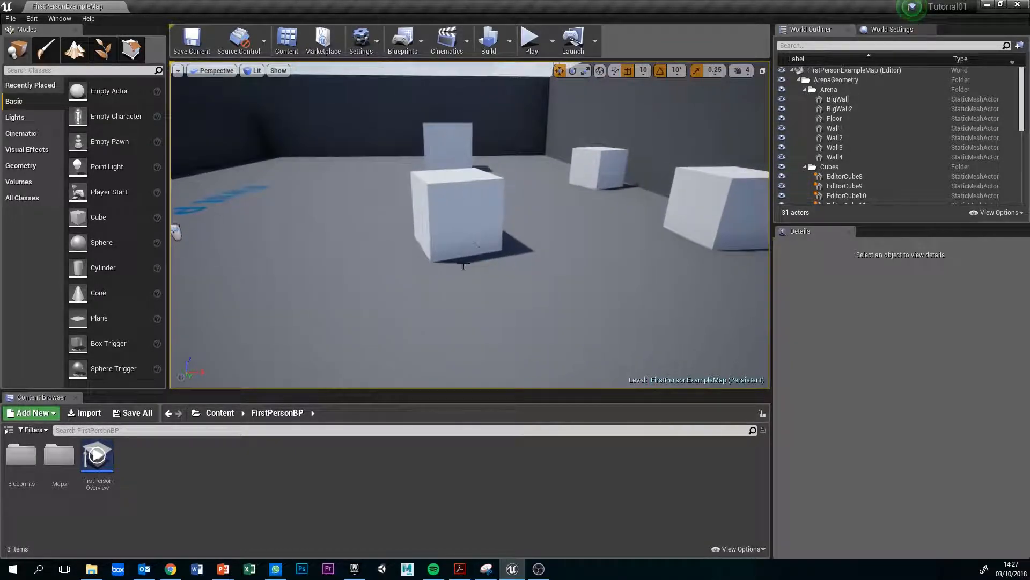
click(462, 203)
drag(469, 211, 461, 237)
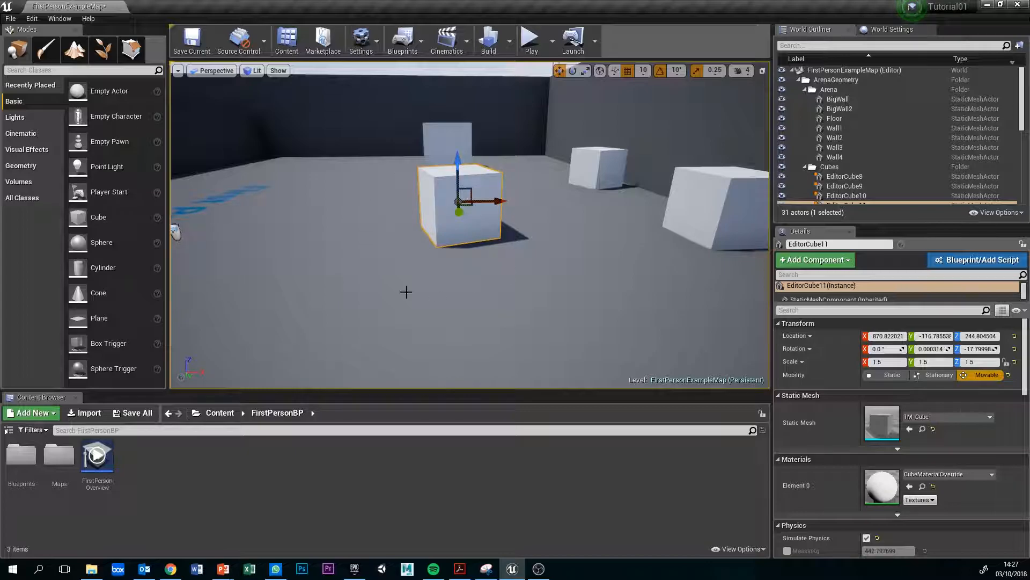
Review the viewport layout options and switch the viewport to the Top orthographic view.
right_drag(502, 231, 491, 271)
key(s)
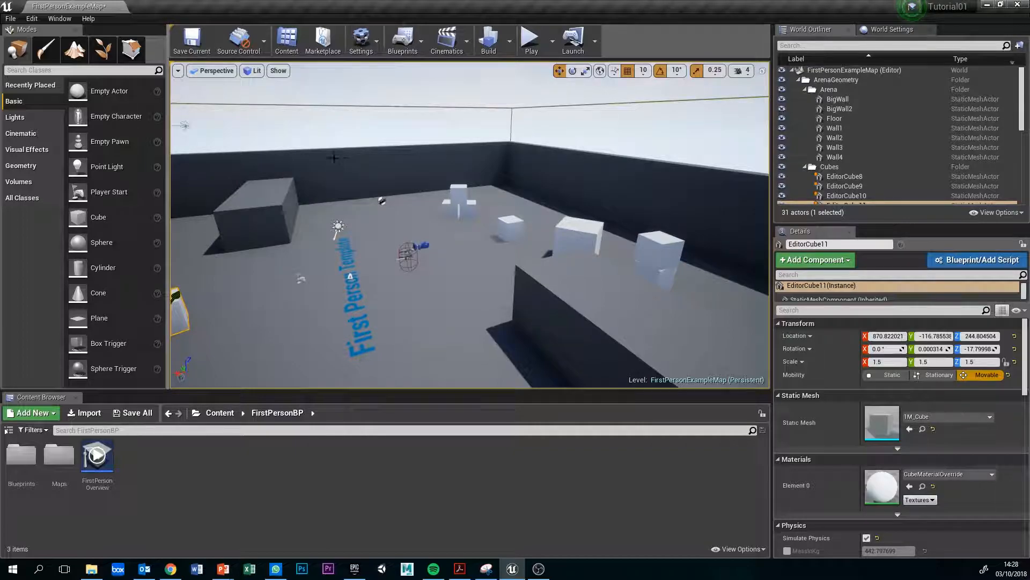
right_drag(502, 153, 453, 144)
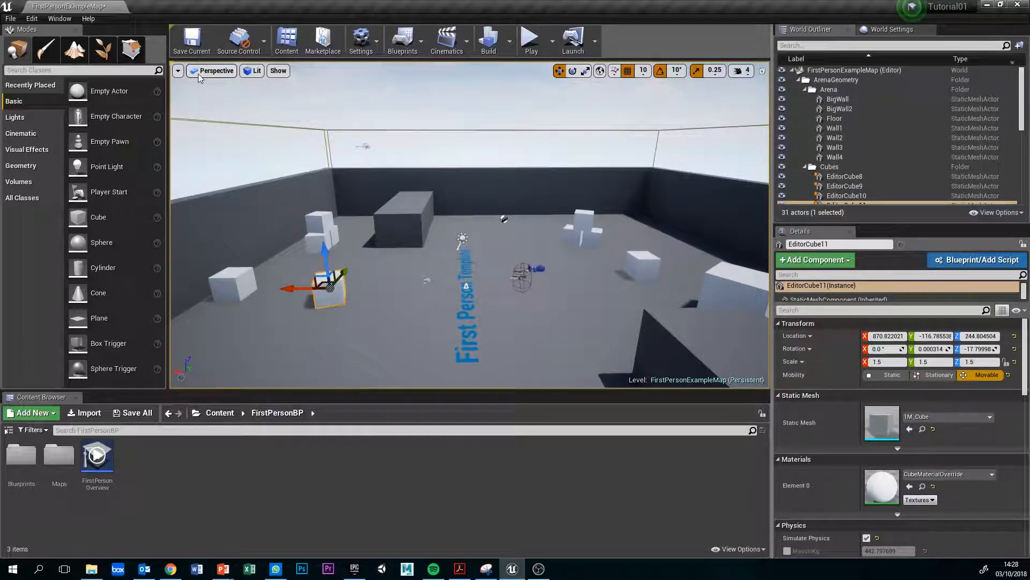
click(178, 72)
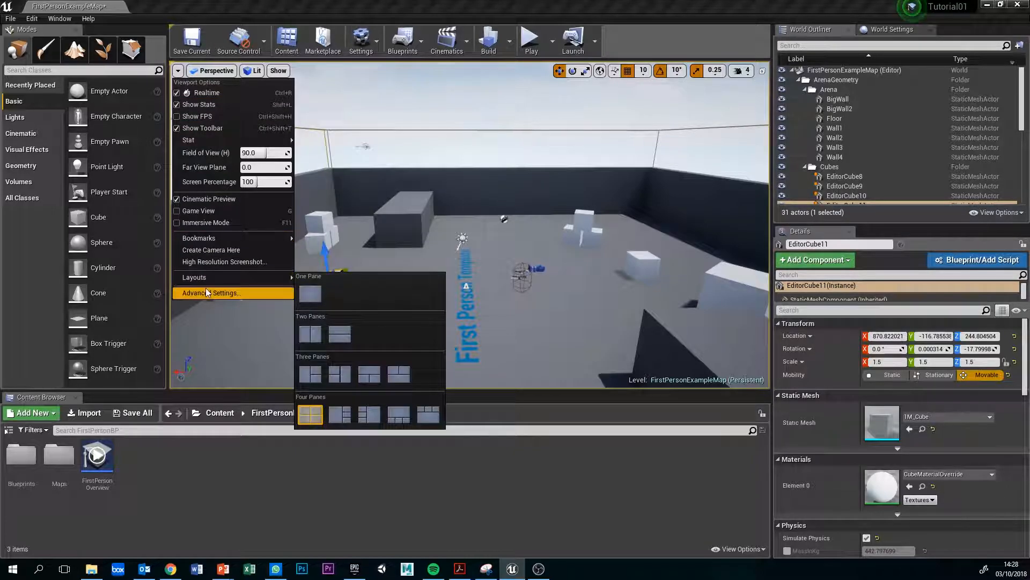
mouse_move(194, 76)
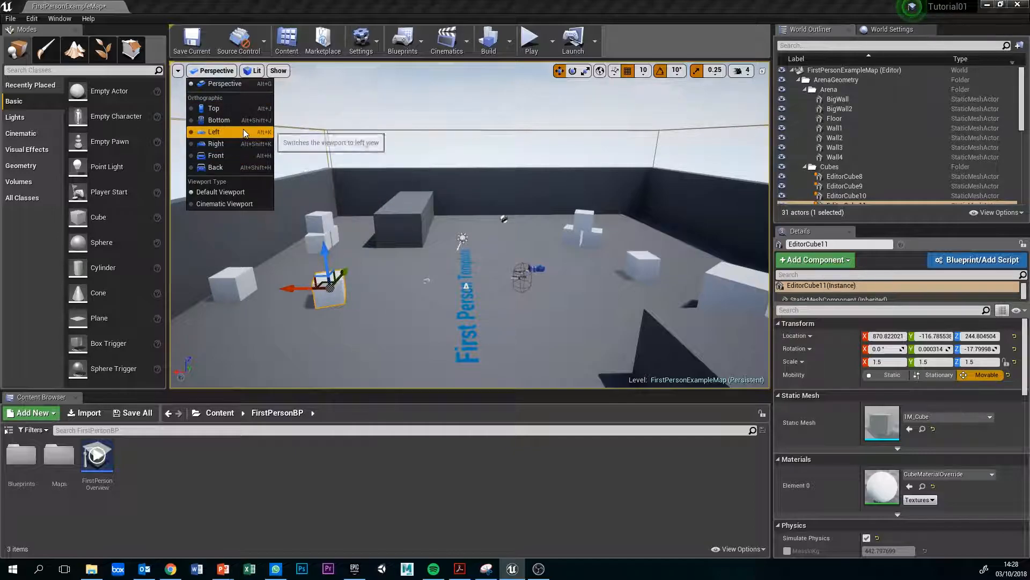
click(217, 111)
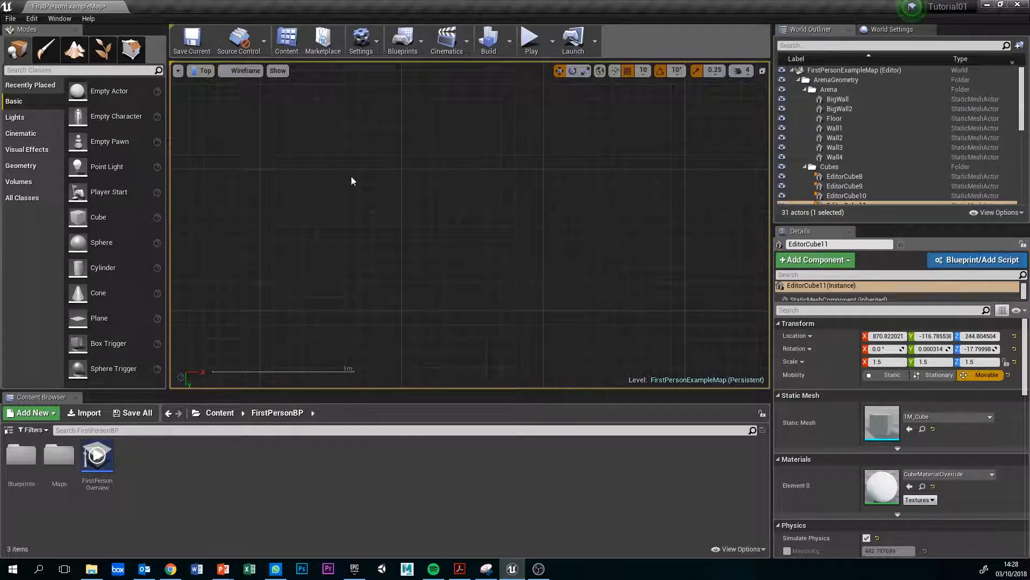
Marquee-select objects in the top view, and select individual cubes and BigWall one by one.
scroll(451, 229, down, 1)
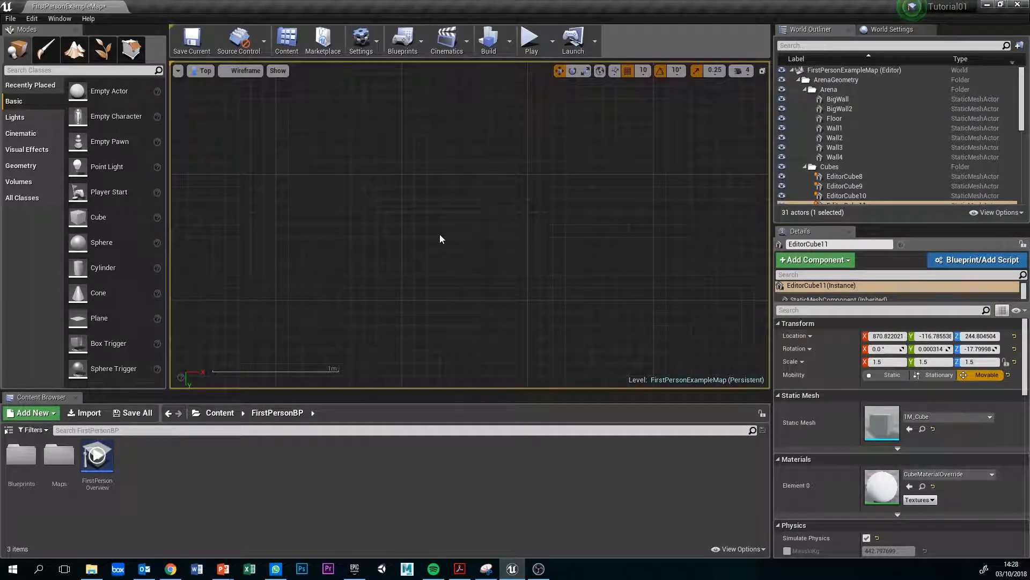
scroll(444, 233, down, 6)
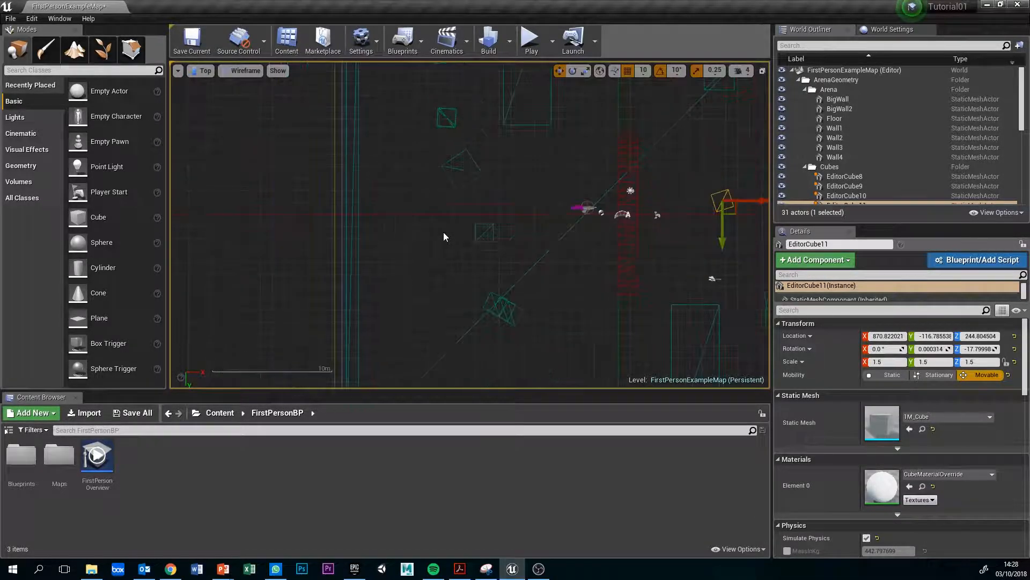
scroll(443, 232, down, 3)
drag(481, 207, 453, 160)
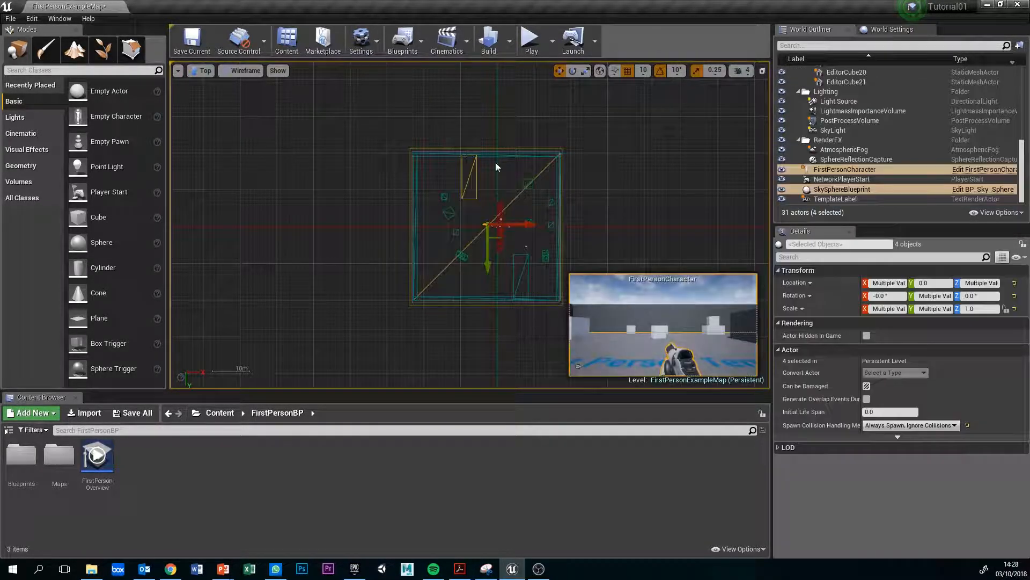
scroll(580, 233, up, 3)
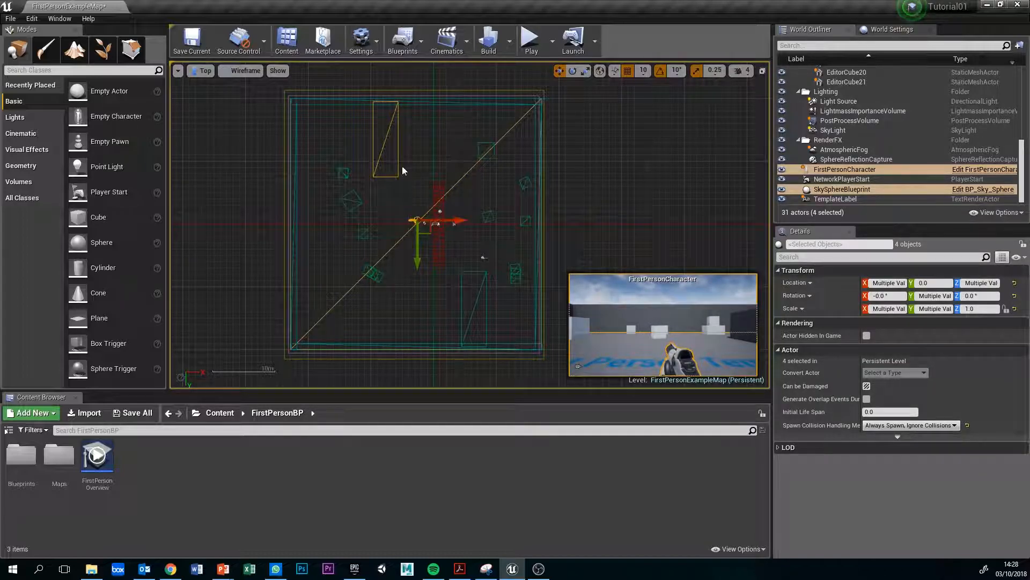
click(348, 199)
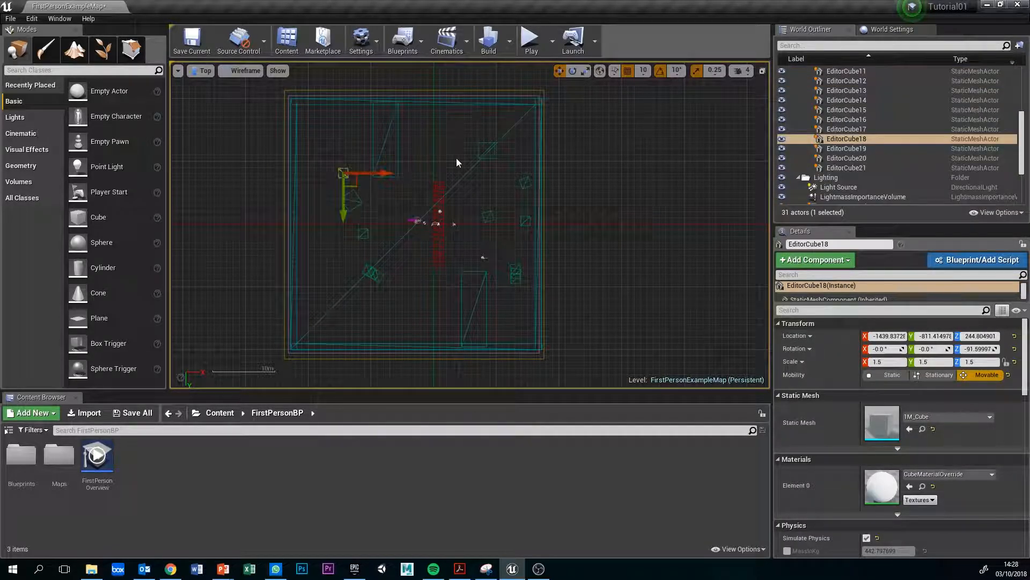
click(485, 148)
click(526, 184)
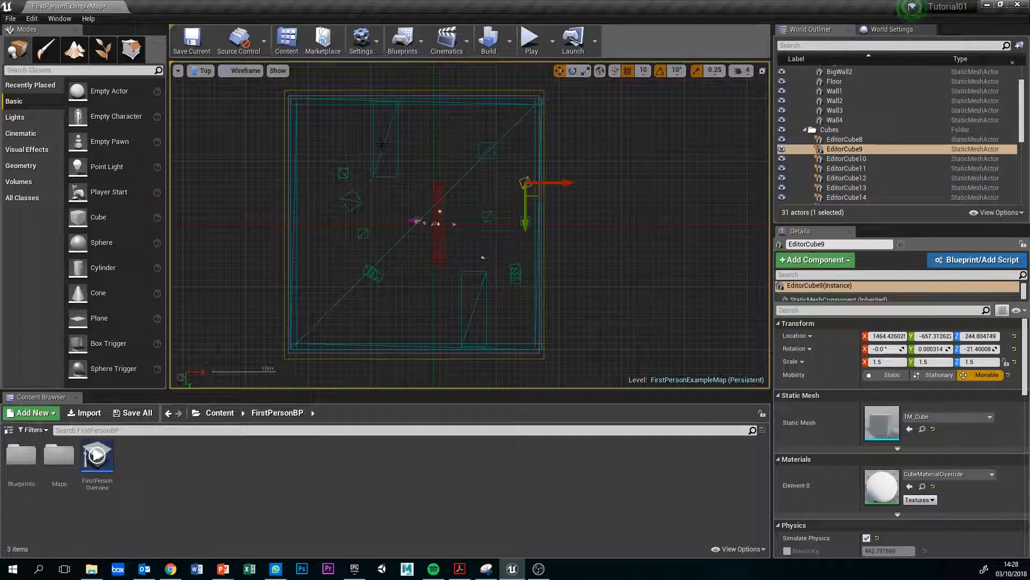
click(382, 143)
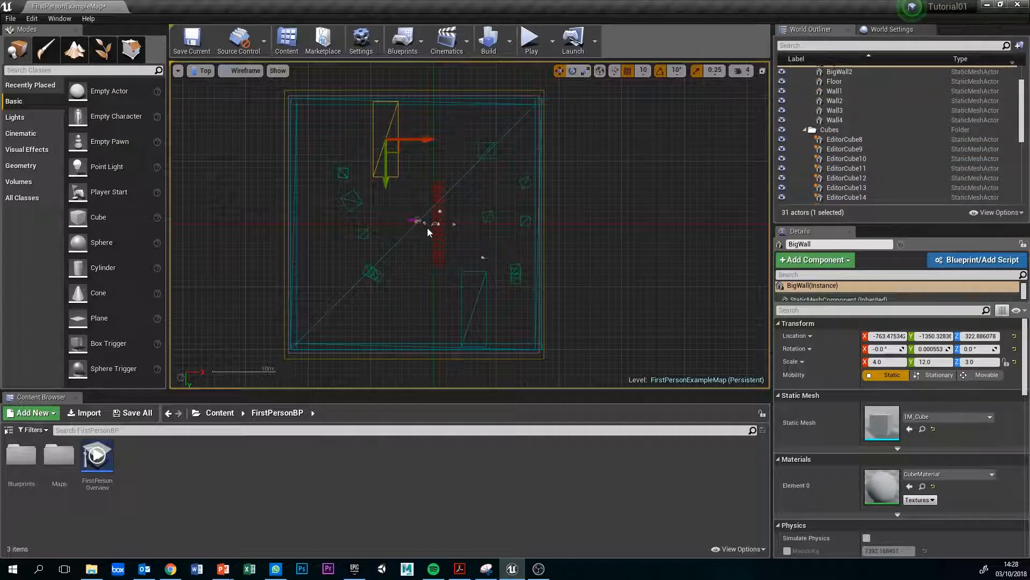
Select the first person character near the arena's centre in the top view.
scroll(428, 228, up, 5)
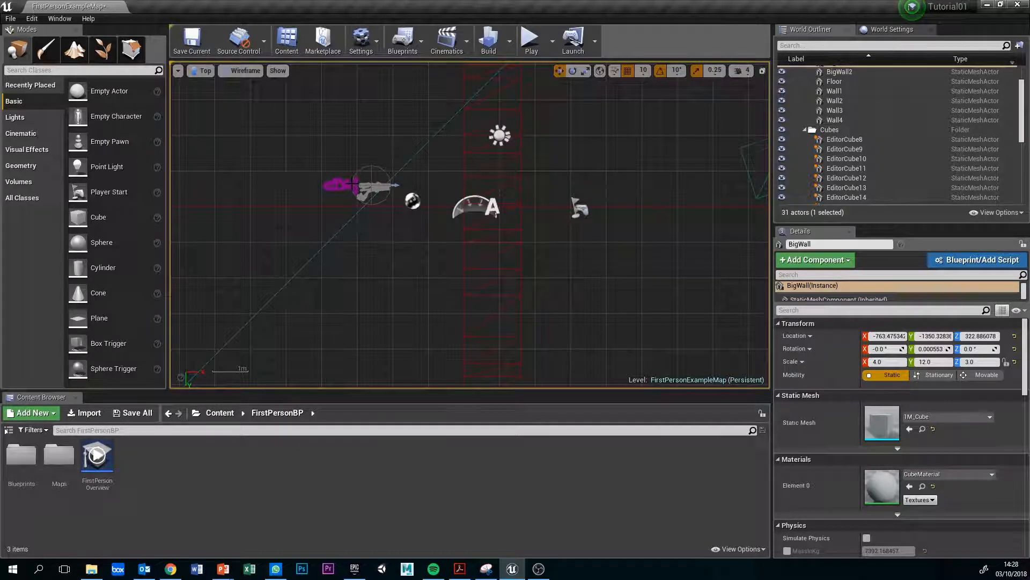
click(369, 186)
scroll(365, 187, down, 5)
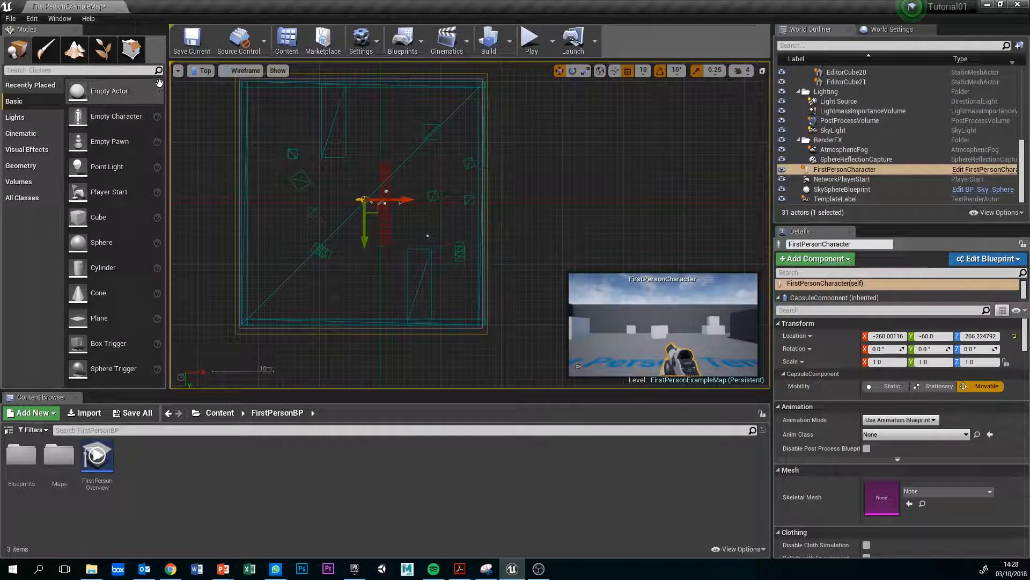
Switch the viewport to the Left orthographic view and inspect the arena up close.
click(201, 70)
click(220, 133)
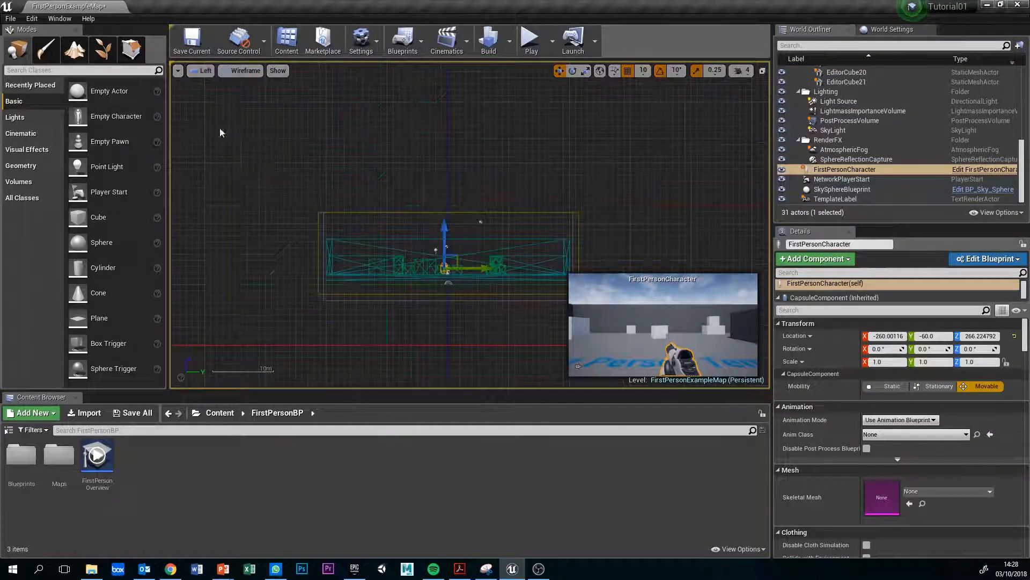
scroll(485, 279, up, 9)
scroll(410, 269, down, 2)
right_drag(389, 151, 488, 149)
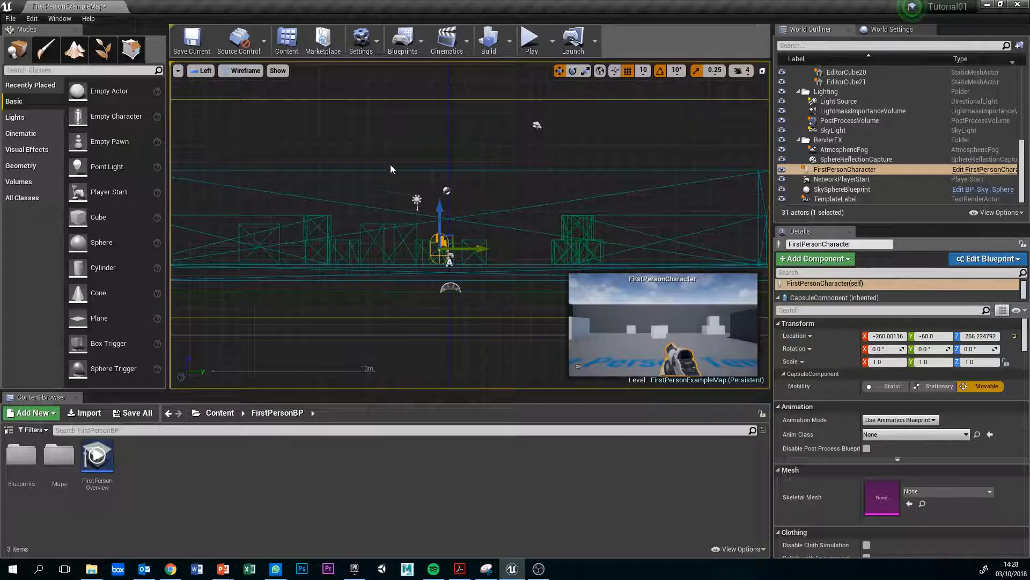
Demonstrate marquee selection and navigation in the left view, and clear the selection.
drag(302, 120, 444, 237)
right_drag(496, 144, 470, 185)
drag(352, 197, 498, 365)
right_drag(574, 163, 529, 231)
scroll(421, 244, down, 9)
scroll(416, 240, up, 5)
click(382, 234)
right_drag(382, 234, 447, 201)
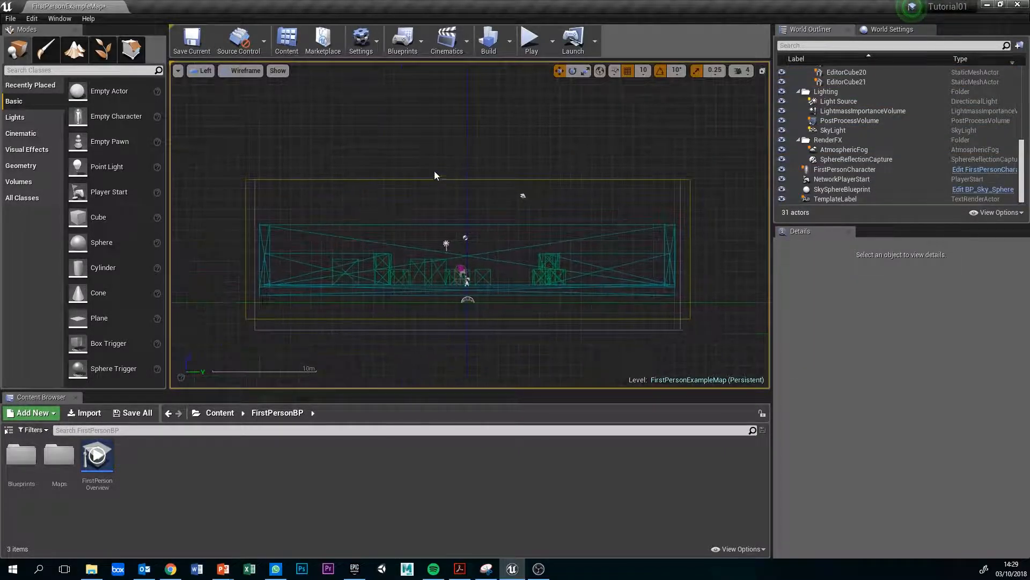
Return the viewport to Perspective and open the list of view modes.
click(204, 70)
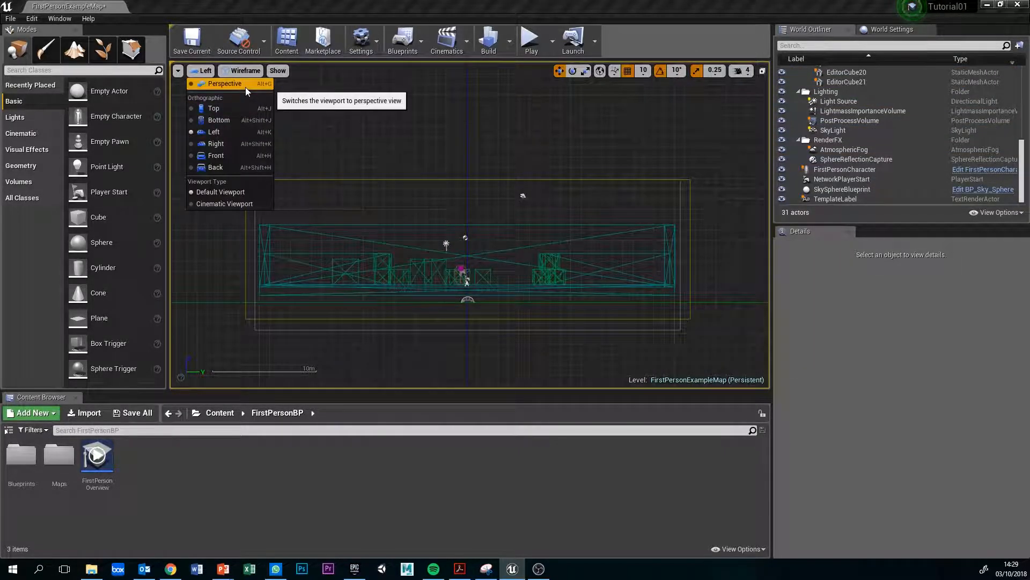
click(225, 84)
right_drag(291, 116, 283, 135)
click(257, 73)
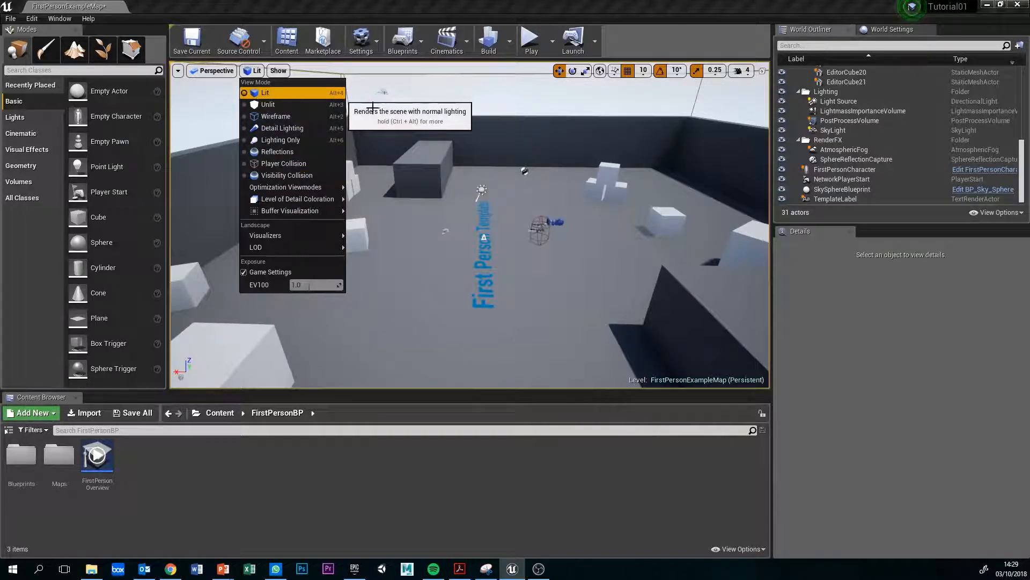
Examine the arena in Game View with editor icons hidden, and restore the normal editor display.
right_drag(477, 171, 508, 181)
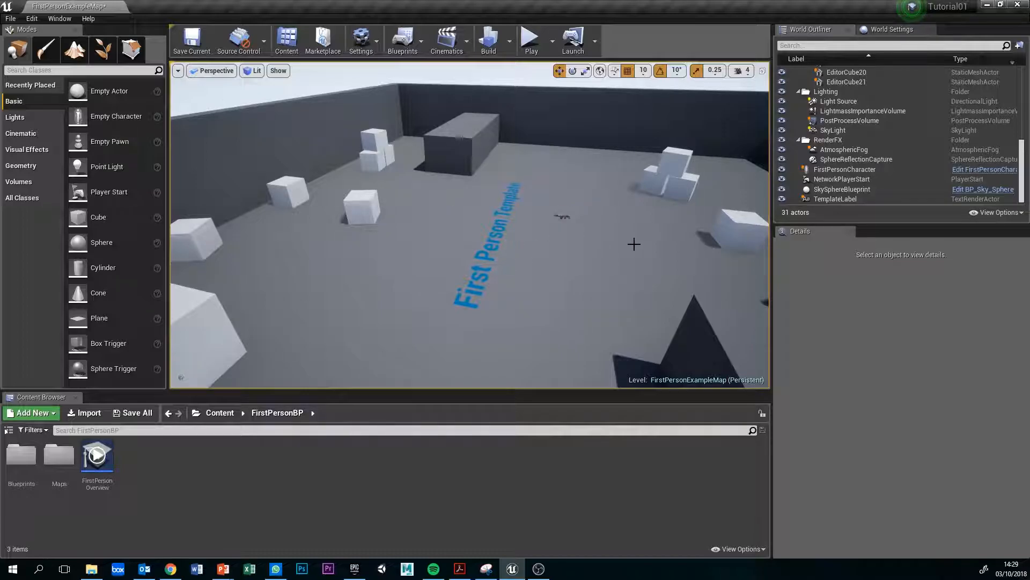
mouse_move(489, 225)
right_down()
mouse_move(485, 206)
mouse_move(488, 221)
mouse_move(497, 207)
mouse_move(505, 215)
mouse_move(489, 225)
right_up()
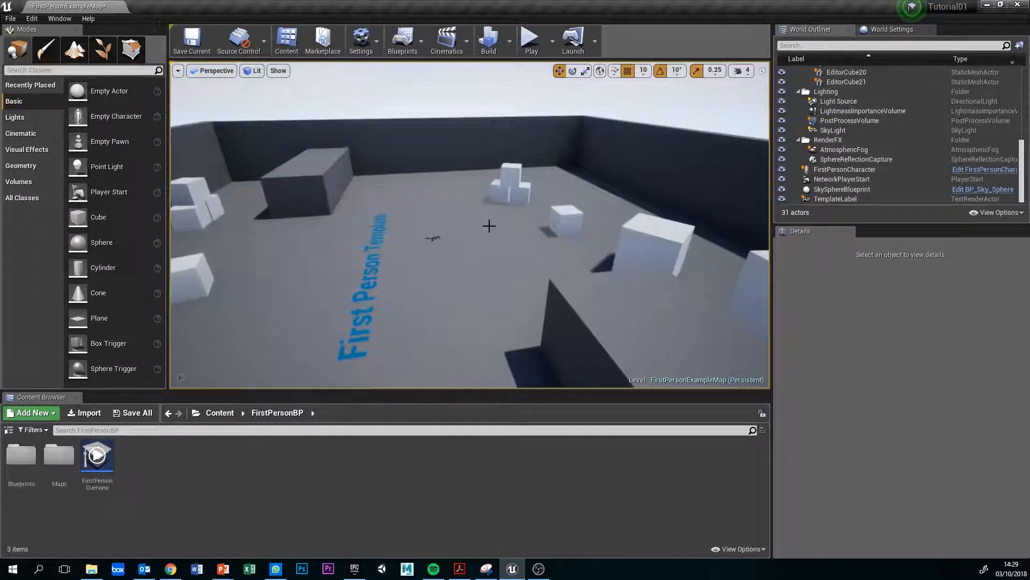
scroll(435, 226, up, 6)
mouse_move(433, 244)
right_down()
mouse_move(236, 223)
mouse_move(515, 269)
mouse_move(483, 242)
mouse_move(542, 268)
mouse_move(432, 251)
right_up()
key(g)
scroll(499, 227, down, 10)
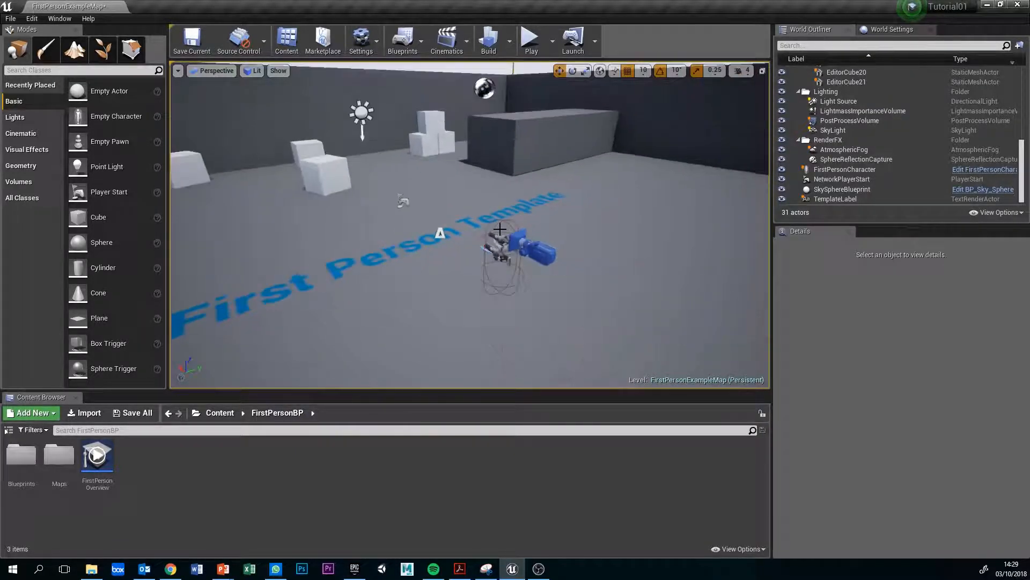
alt+drag(415, 240, 102, 139)
Preview the arena in the Unlit view mode and switch back to Lit.
click(255, 73)
click(279, 106)
mouse_move(395, 153)
right_down()
mouse_move(416, 169)
mouse_move(395, 154)
right_up()
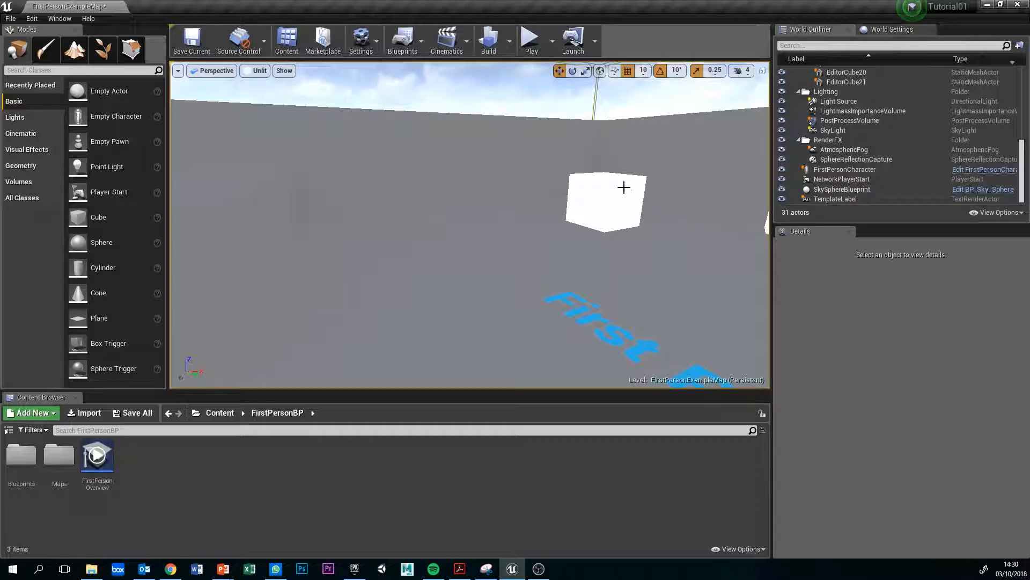
click(255, 70)
click(262, 88)
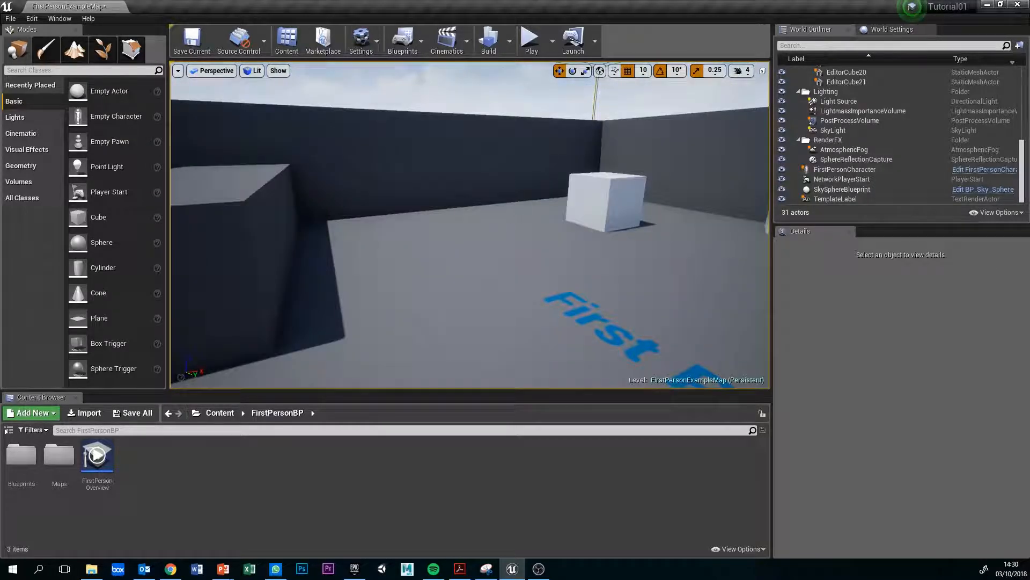
Examine the viewport's Show flags and their categories, and close the list without changes.
right_drag(517, 208, 553, 210)
mouse_move(285, 84)
right_down()
mouse_move(306, 69)
mouse_move(285, 83)
right_up()
click(282, 75)
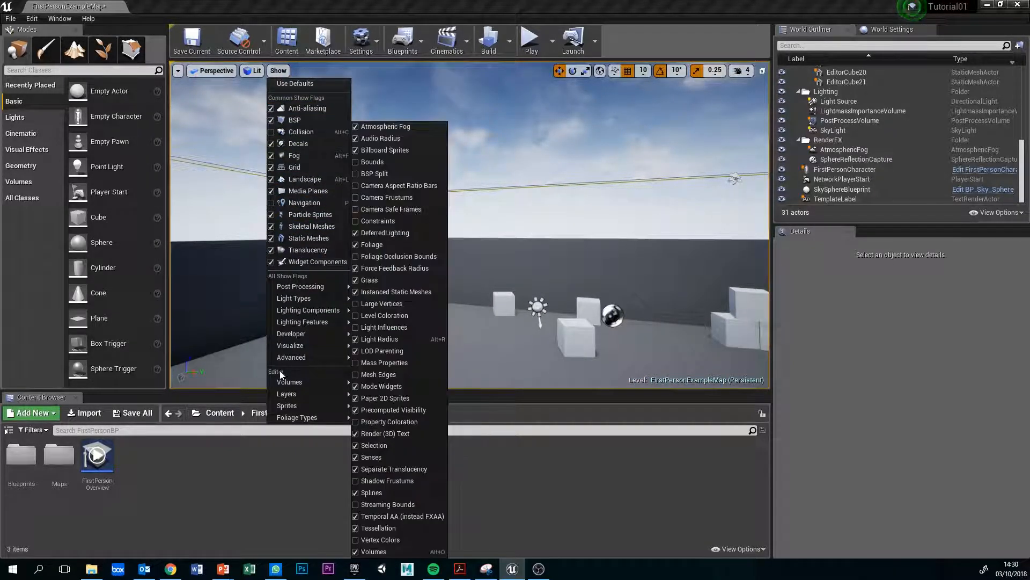
click(278, 73)
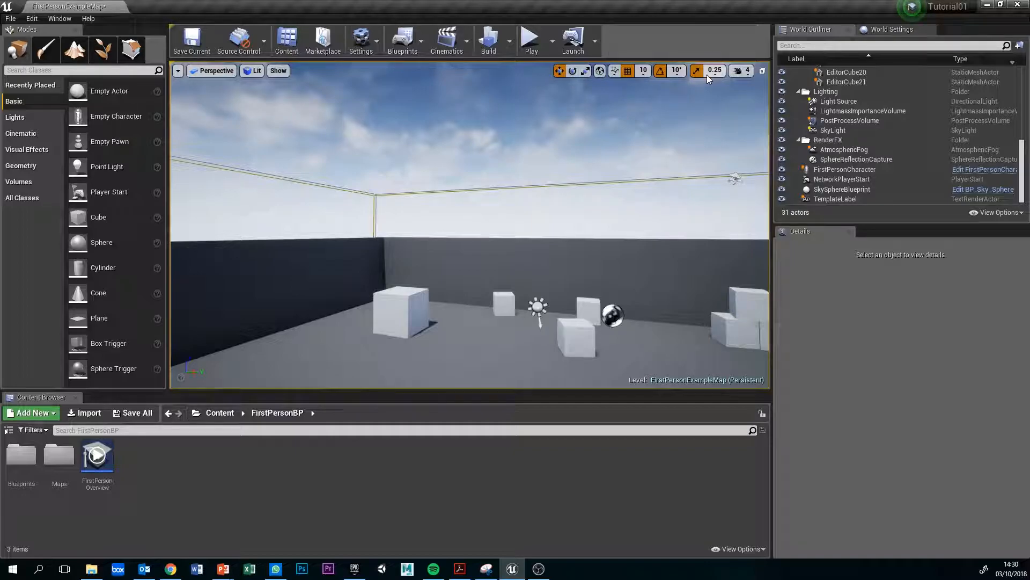
Fly the viewport camera back and around to look over the whole arena at camera speed 4.
right_drag(567, 114, 569, 158)
key(s)
mouse_move(623, 86)
right_down()
mouse_move(599, 88)
mouse_move(623, 83)
right_up()
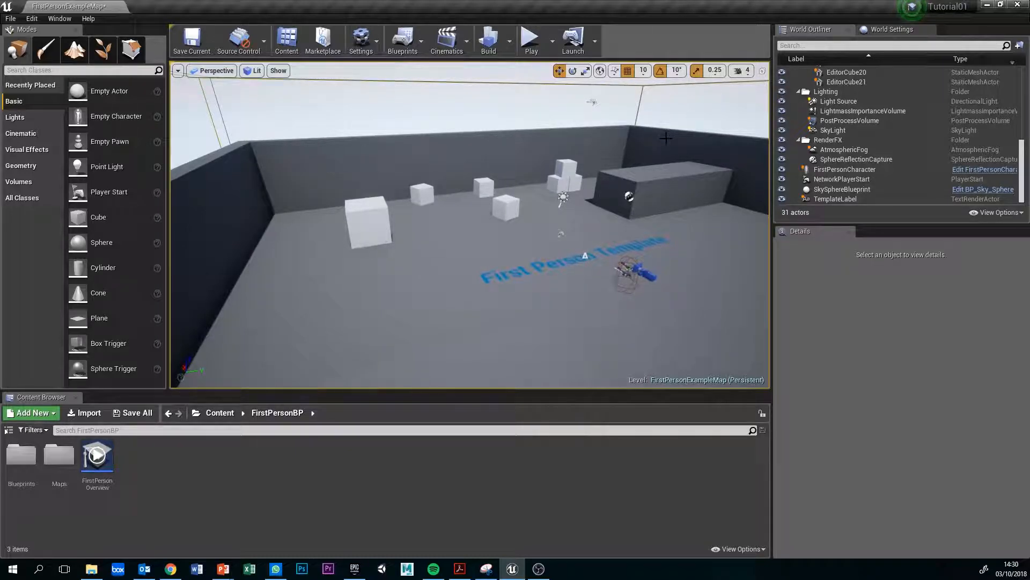
right_drag(487, 157, 543, 142)
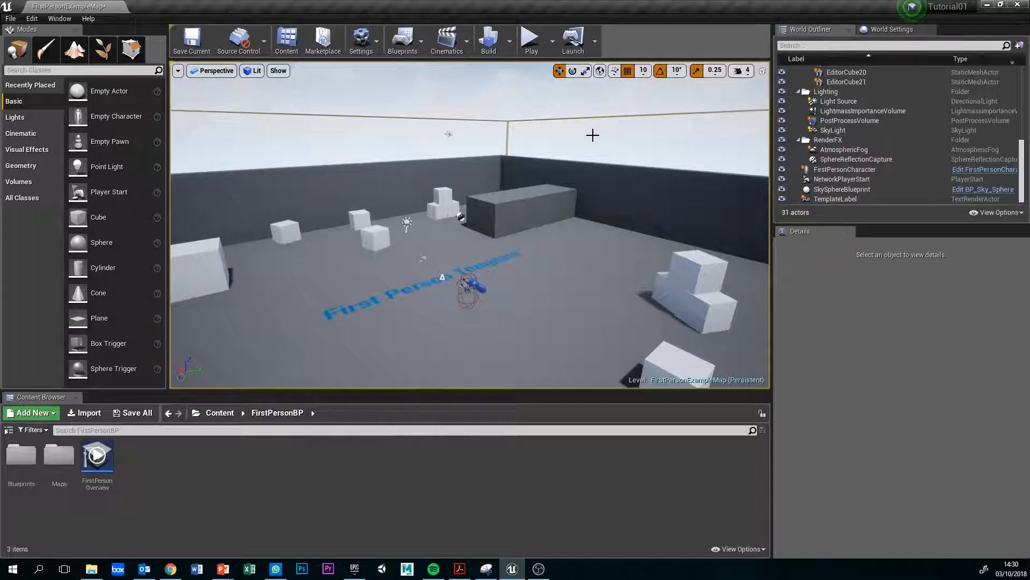
Raise the viewport's camera speed and test flying forward and backward over the arena.
click(744, 74)
drag(771, 99, 801, 97)
right_drag(677, 106, 735, 145)
key(w)
key(s)
key(s)
key(w)
key(s)
key(w)
right_drag(512, 192, 542, 217)
key(s)
Set the camera speed to 1 and test flying slowly toward the arena.
click(742, 73)
click(745, 98)
key(w)
key(w)
key(w)
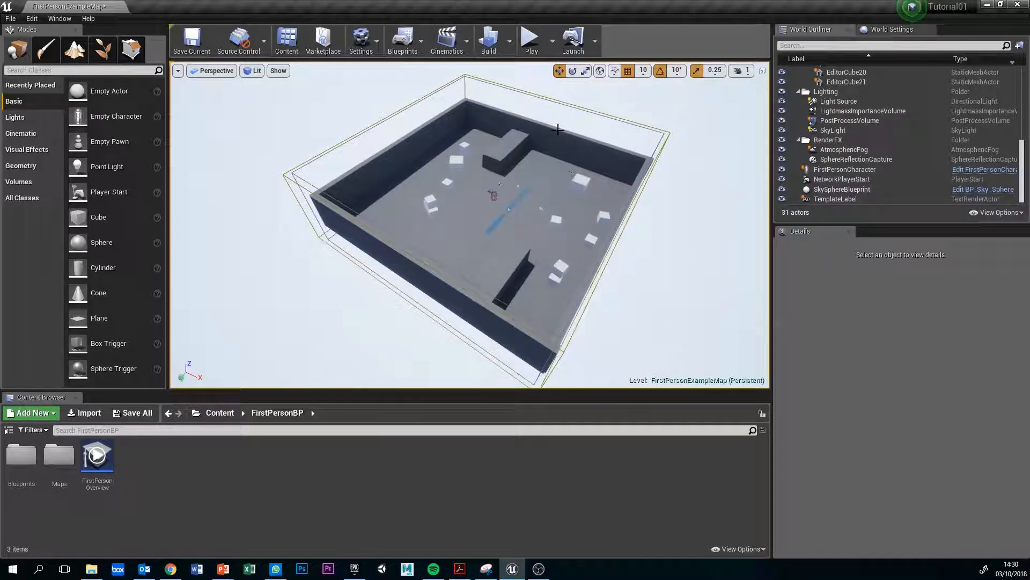
Set the camera speed to 4 and fly back down into the arena.
click(743, 71)
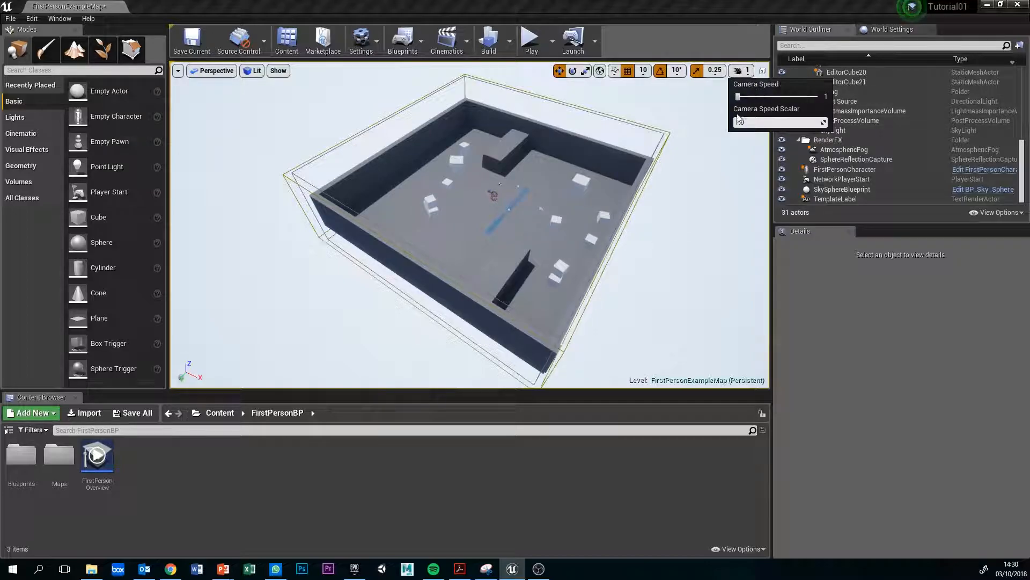
right_drag(569, 215, 456, 215)
key(w)
key(w)
key(d)
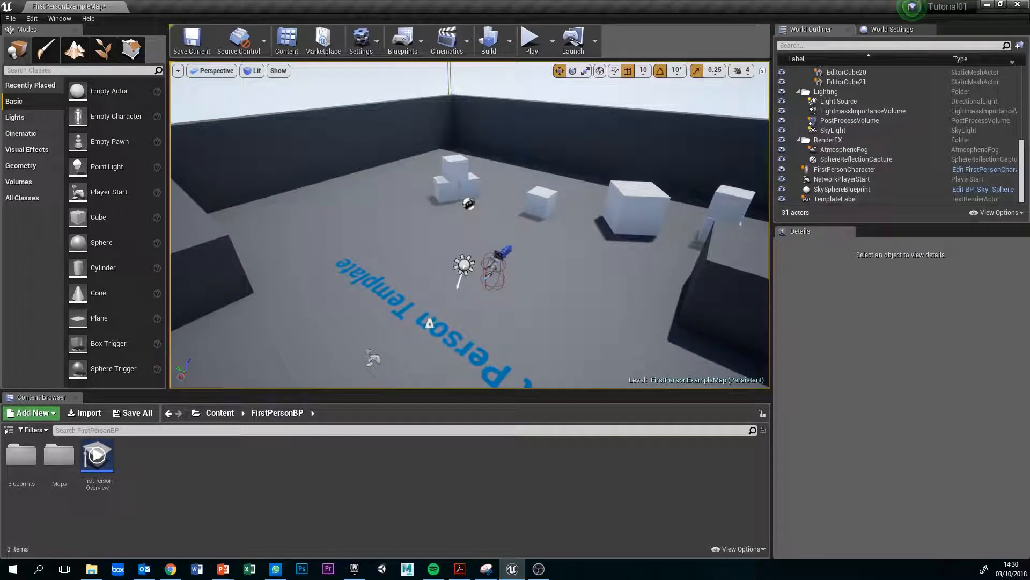
Open the Props folder in StarterContent and place SM_Couch on the arena floor at about X 330, Y 310, Z 170.
key(alt+Tab)
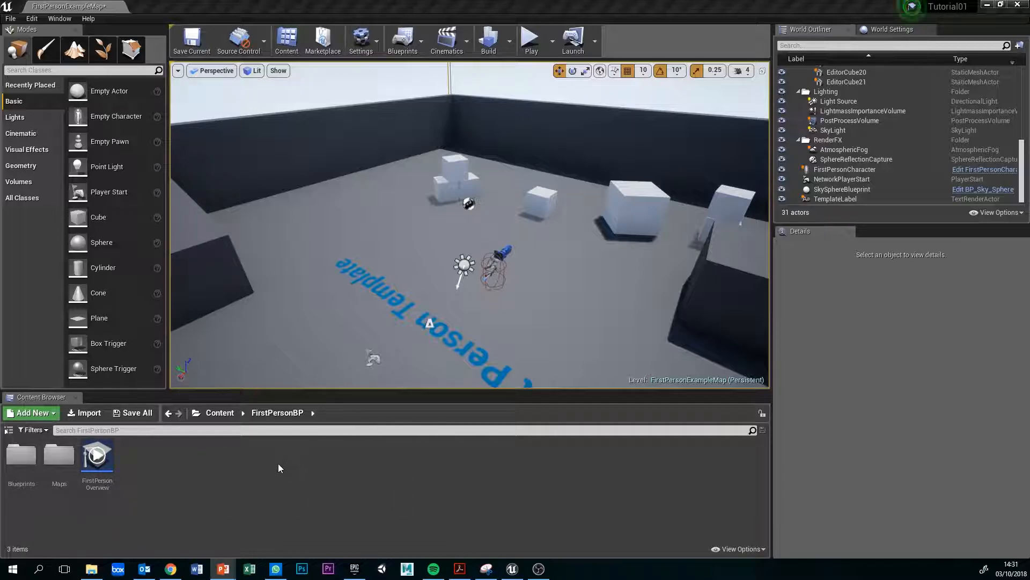
click(212, 414)
click(194, 414)
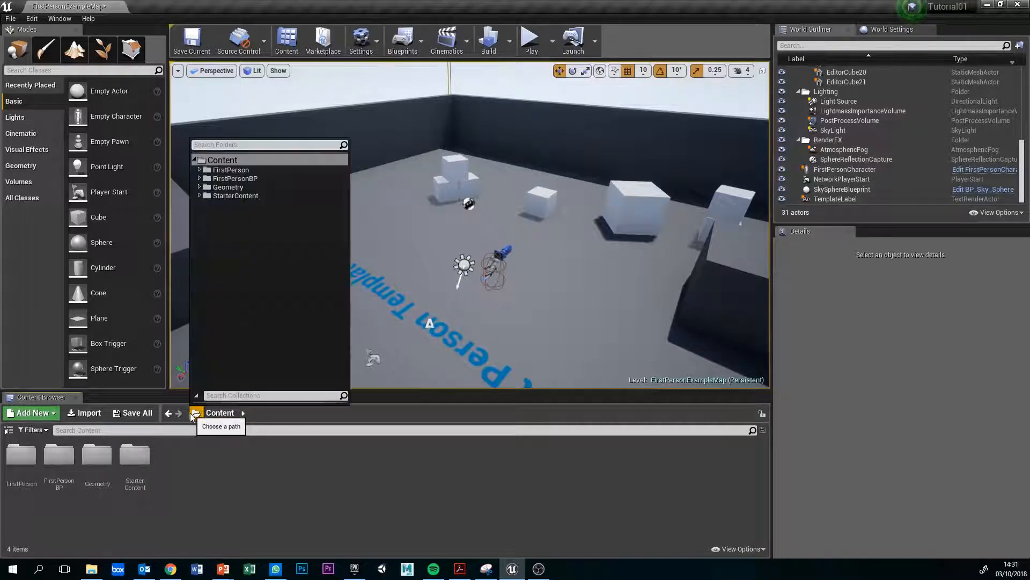
click(210, 417)
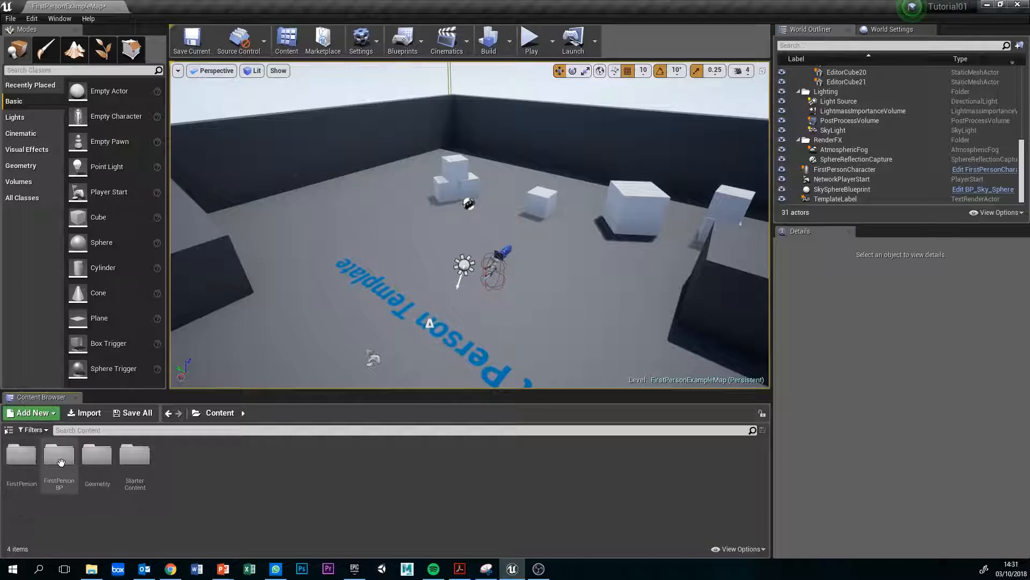
double_click(137, 462)
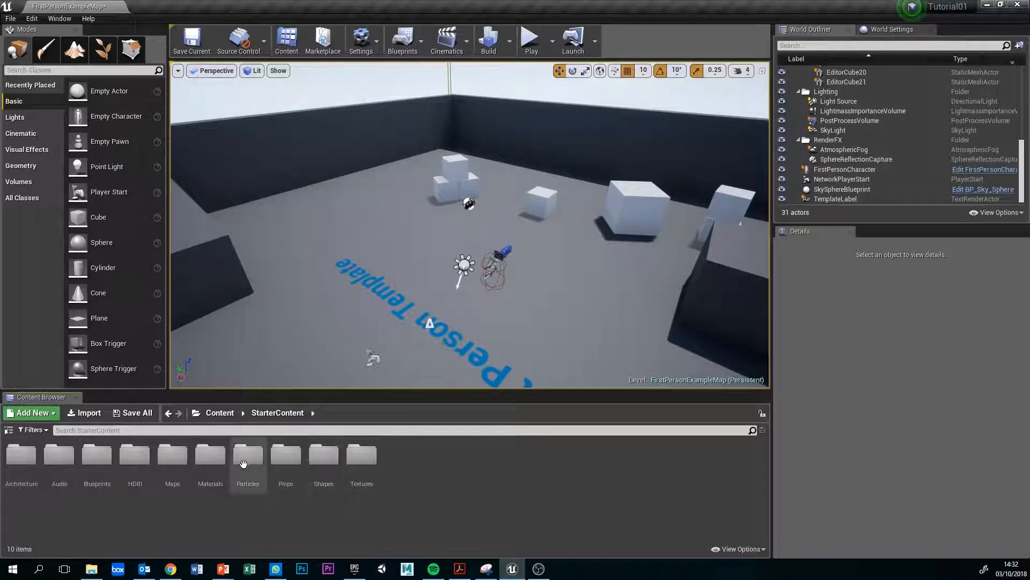
double_click(284, 456)
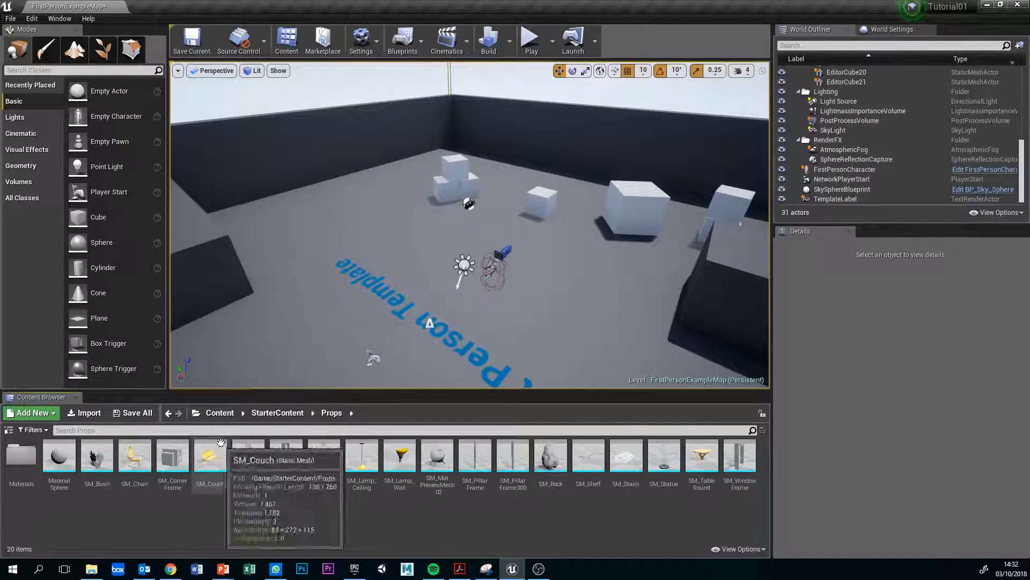
drag(210, 455, 324, 348)
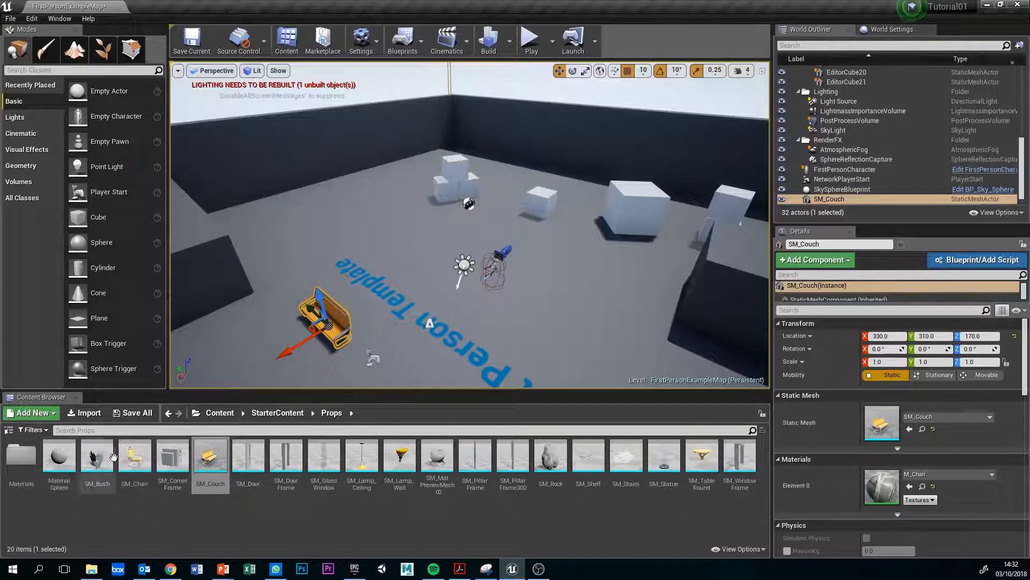
Examine the Content Browser's asset filters and their categories without applying any.
click(41, 431)
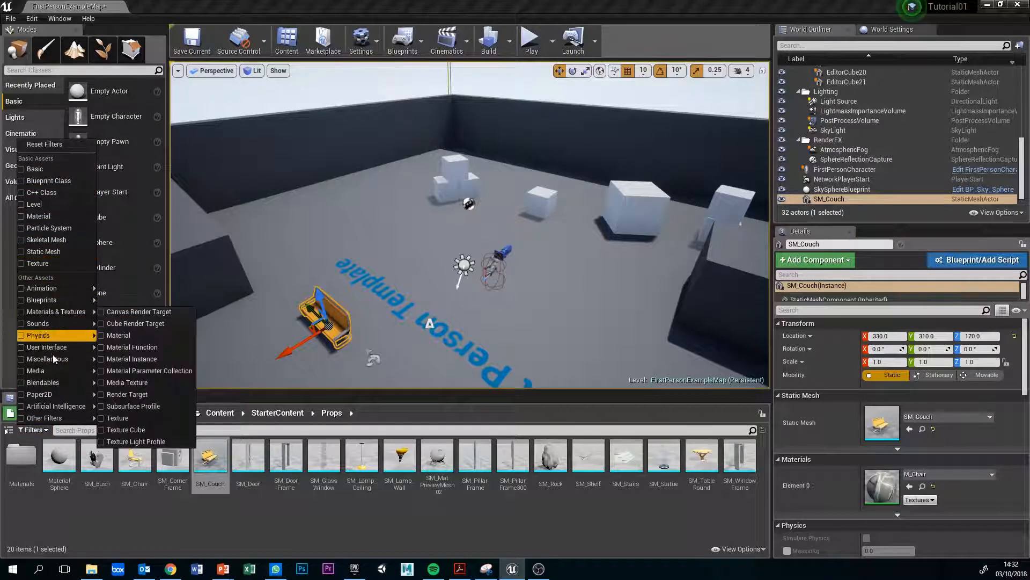
mouse_move(54, 418)
click(39, 513)
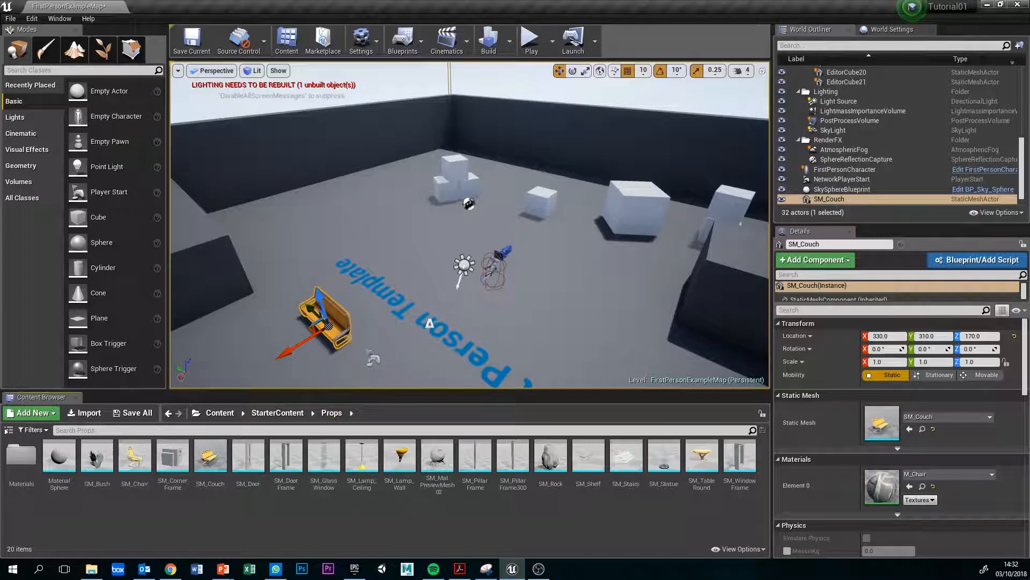
Return the Content Browser to the root Content folder and move the couch to about X -340, Y 380.
key(alt+Tab)
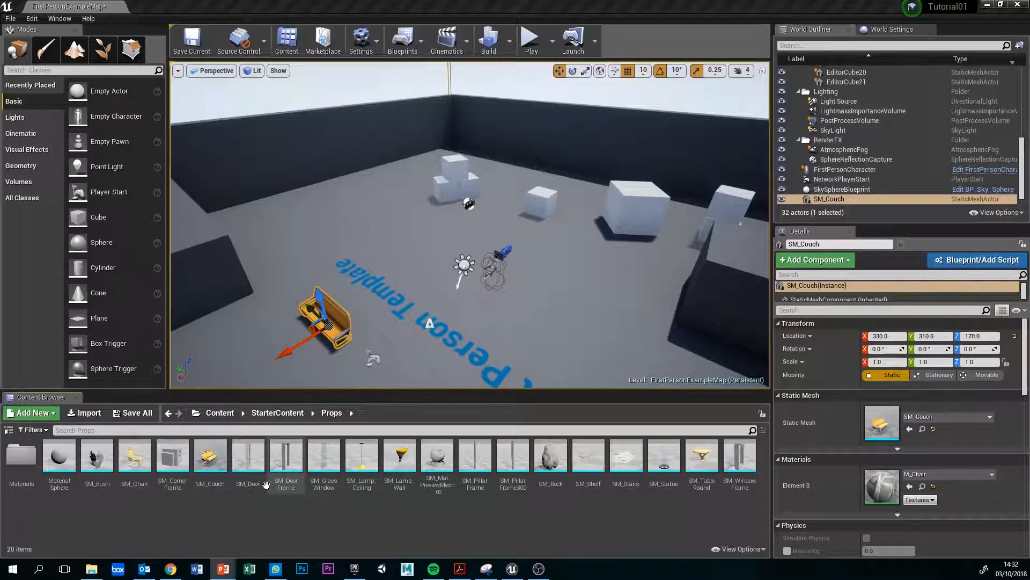
click(210, 414)
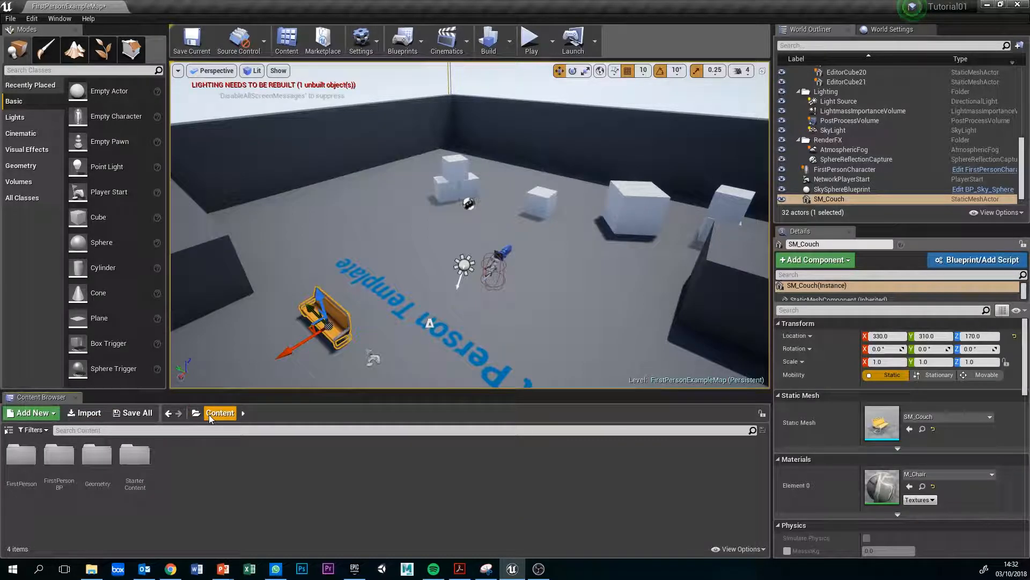
key(f)
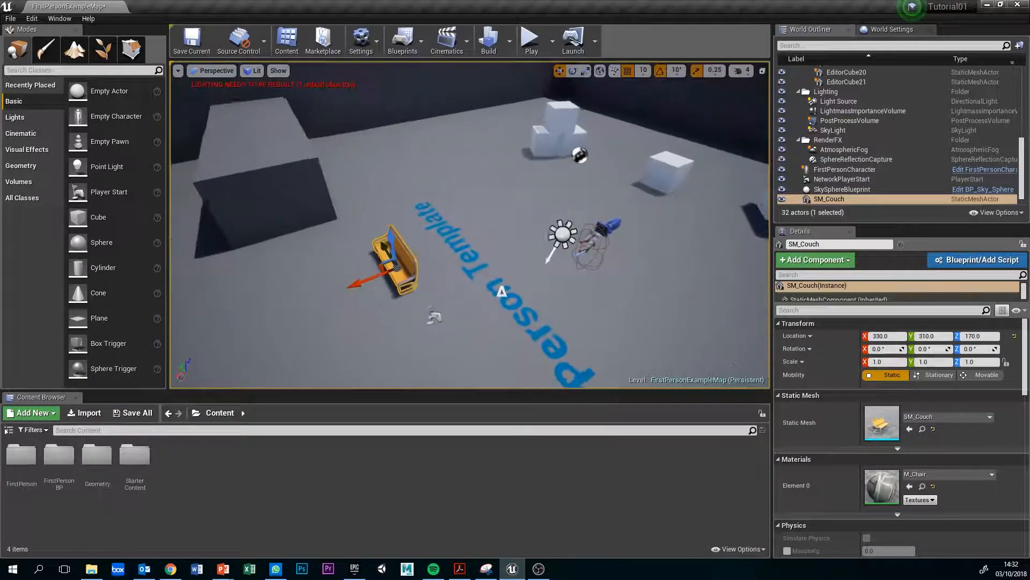
drag(498, 272, 507, 170)
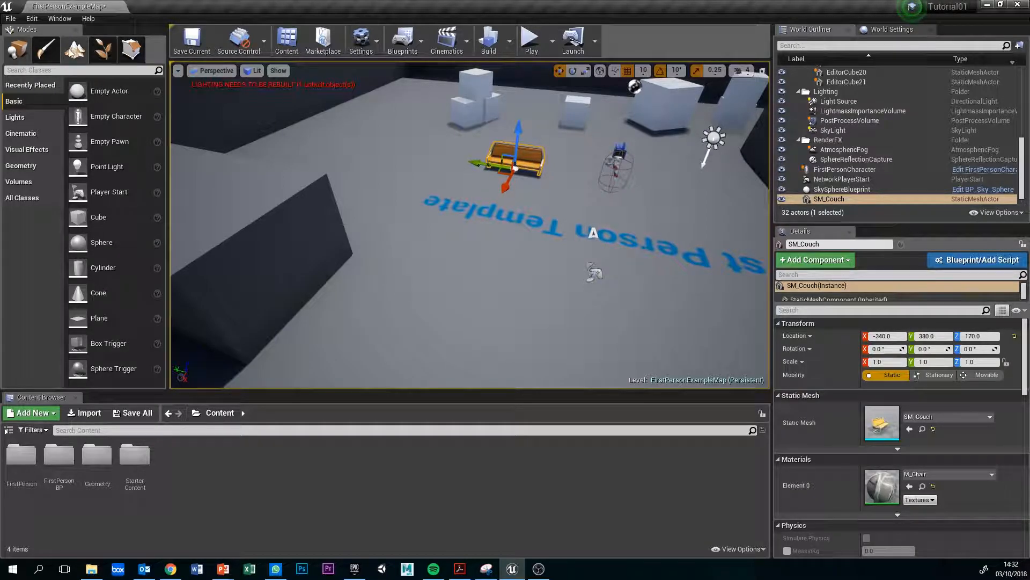
right_drag(381, 175, 332, 254)
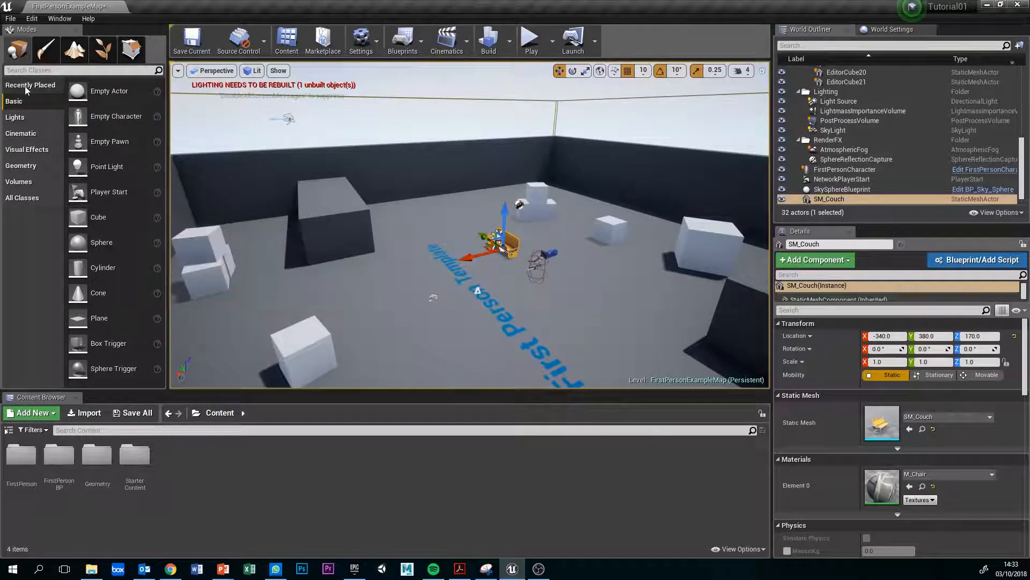
Place an additive Linear Stair geometry brush in the arena and move it to about X 480, Y 330, Z 190.
click(26, 167)
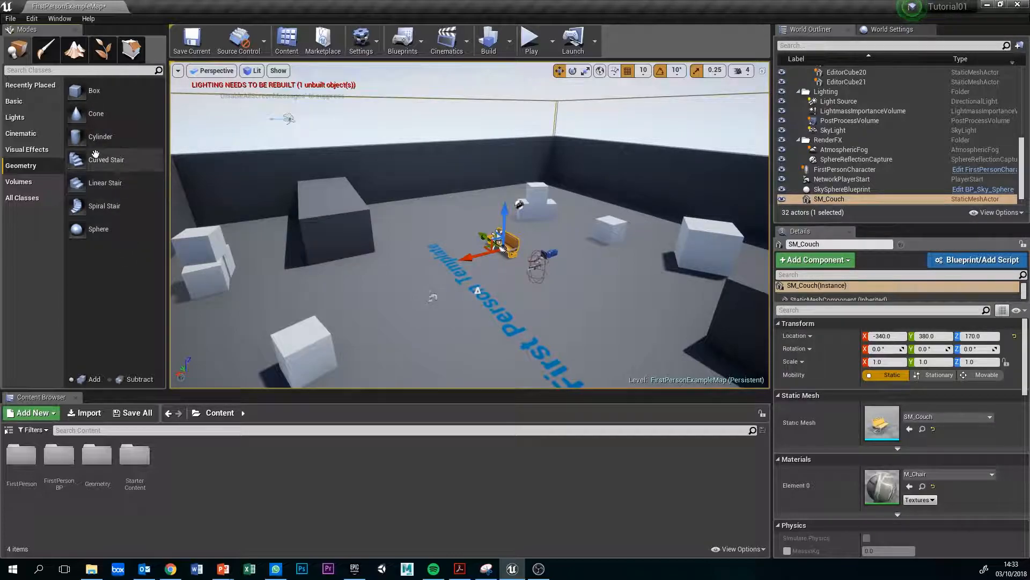
click(105, 184)
mouse_move(105, 188)
mouse_down()
mouse_move(324, 247)
mouse_move(421, 317)
mouse_move(372, 278)
mouse_move(383, 307)
mouse_move(395, 298)
mouse_up()
key(w)
mouse_move(396, 298)
right_down()
mouse_move(295, 290)
mouse_move(263, 322)
mouse_move(185, 320)
right_up()
key(d)
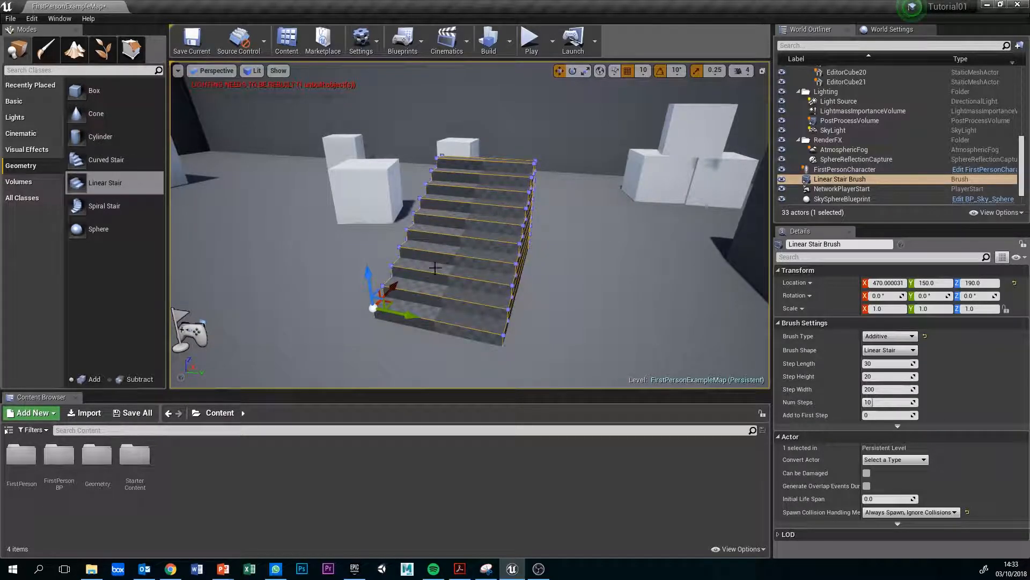
mouse_move(389, 298)
mouse_down()
mouse_move(349, 284)
mouse_move(507, 322)
mouse_up()
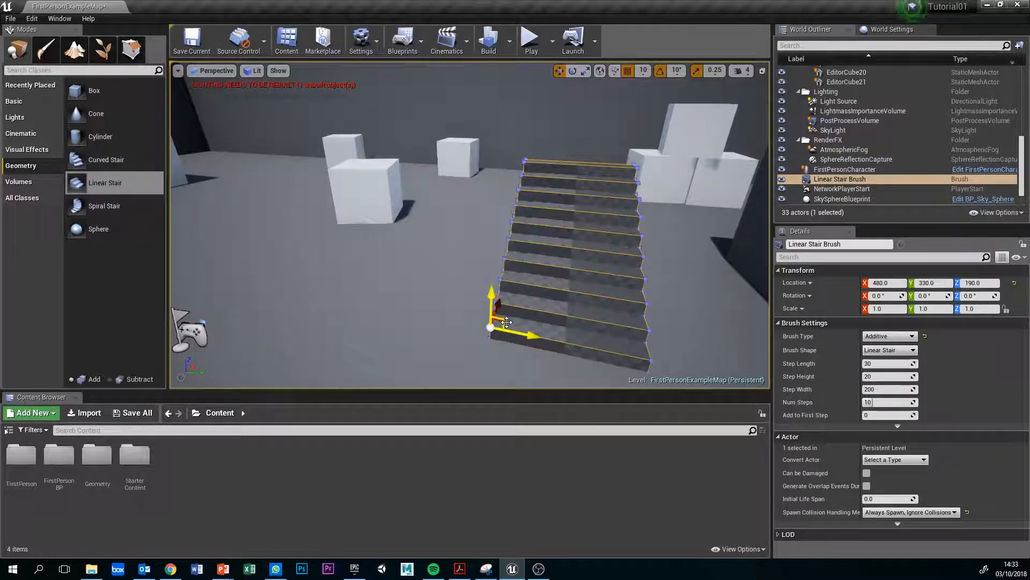
Select the white cube EditorCube11 near the stairs and move it across the floor.
click(375, 188)
right_drag(333, 222, 446, 204)
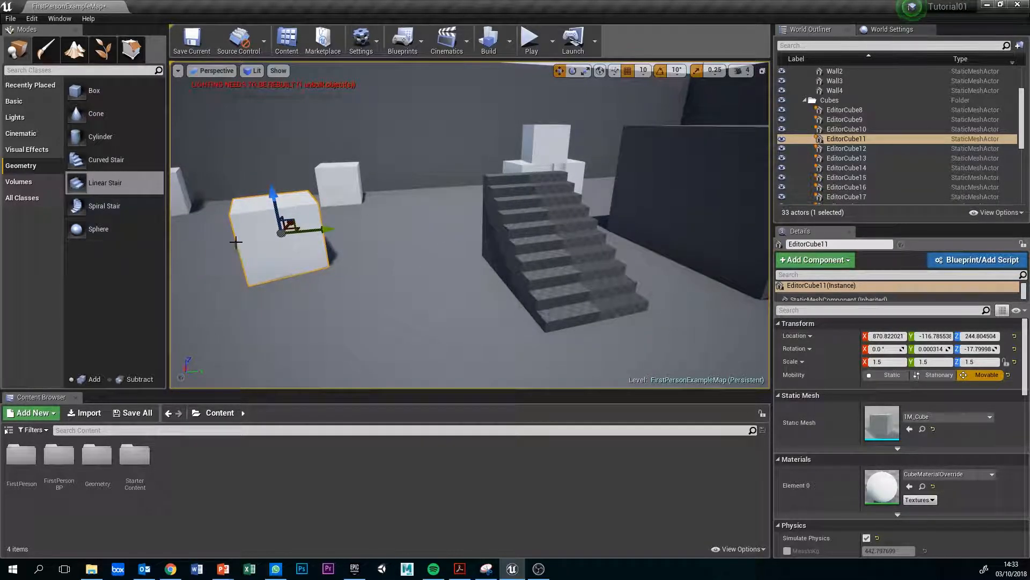
drag(300, 228, 360, 263)
Move the linear stairs closer to the large dark block, to about X 490, Y 490, and inspect them from several angles.
click(606, 244)
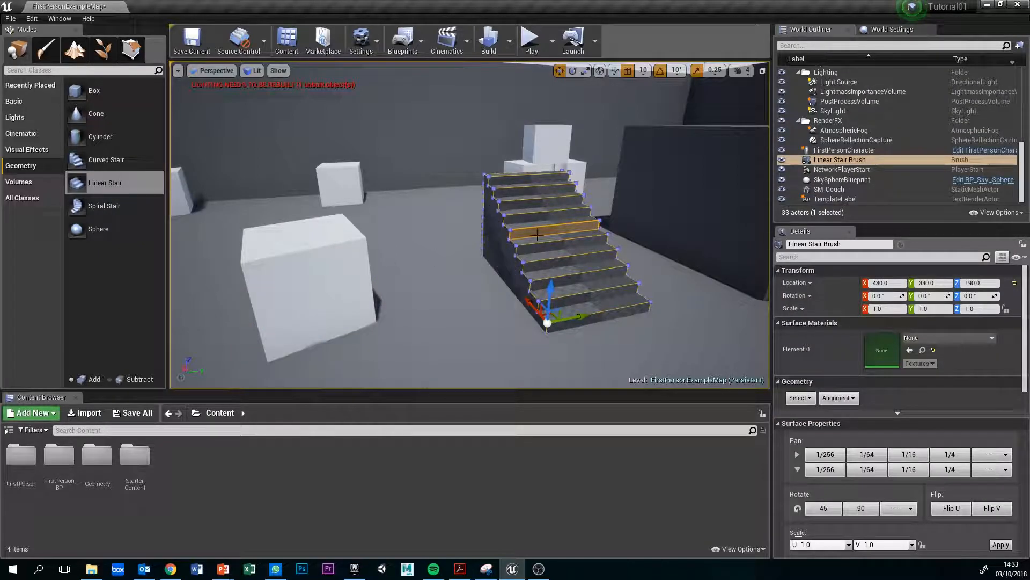
right_drag(593, 279, 481, 262)
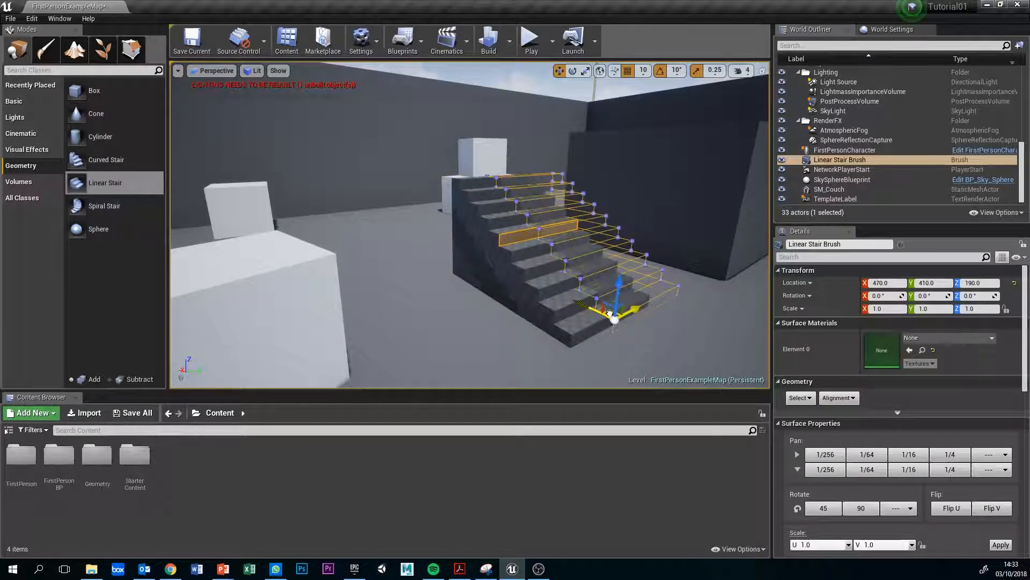
drag(625, 295, 631, 297)
mouse_move(545, 264)
right_down()
mouse_move(528, 268)
mouse_move(566, 278)
mouse_move(524, 263)
right_up()
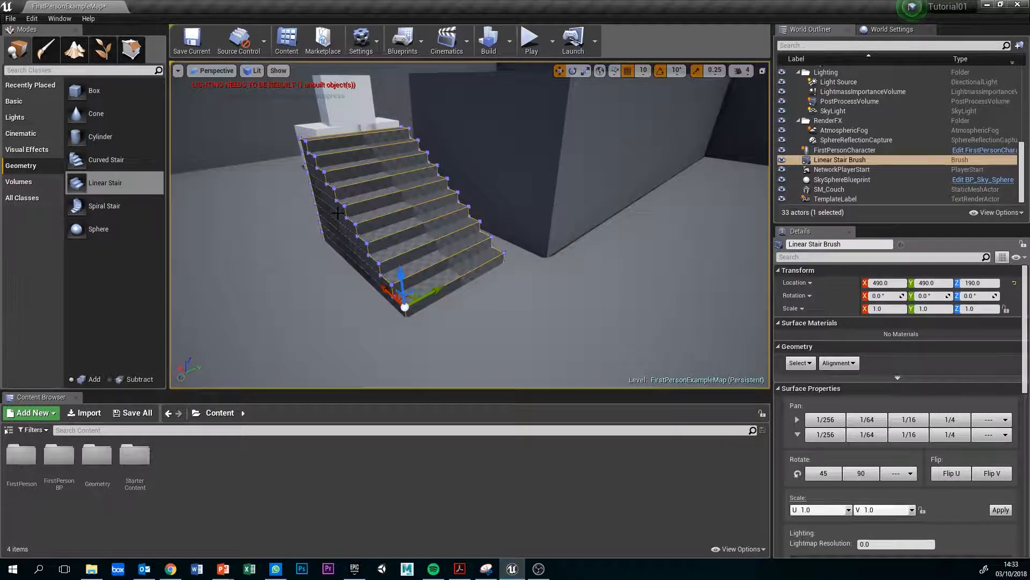
right_drag(485, 208, 432, 189)
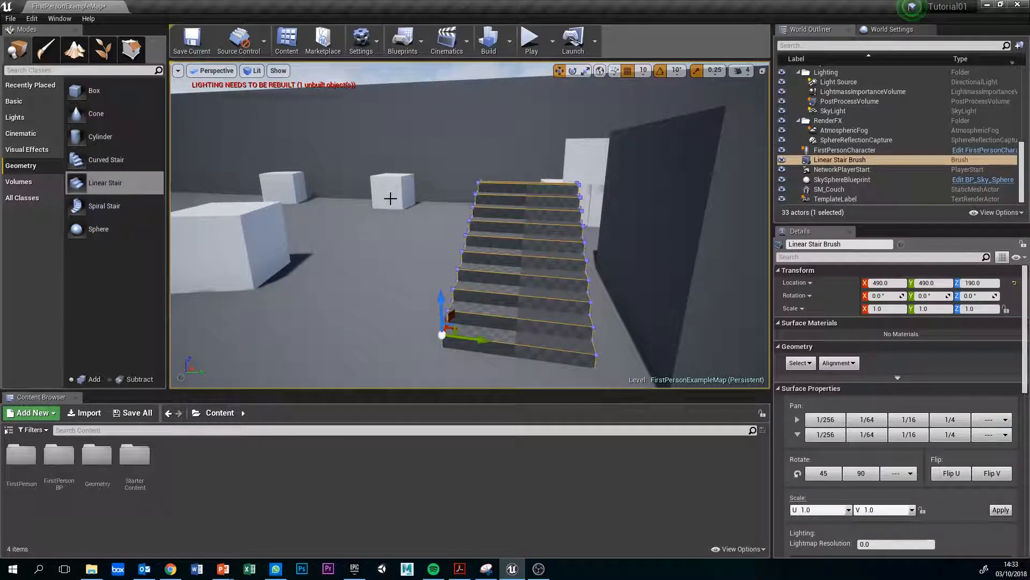
right_drag(318, 271, 386, 268)
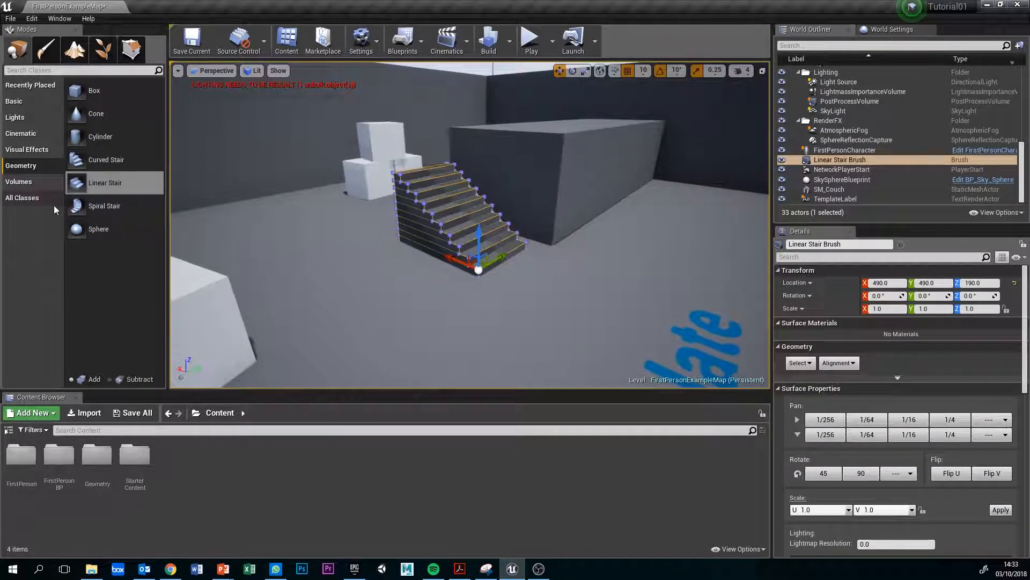
Place an additive Spiral Stair brush beside the large dark block at about X 90, Y 990, Z 170.
mouse_move(104, 207)
mouse_down()
mouse_move(720, 241)
mouse_move(671, 236)
mouse_up()
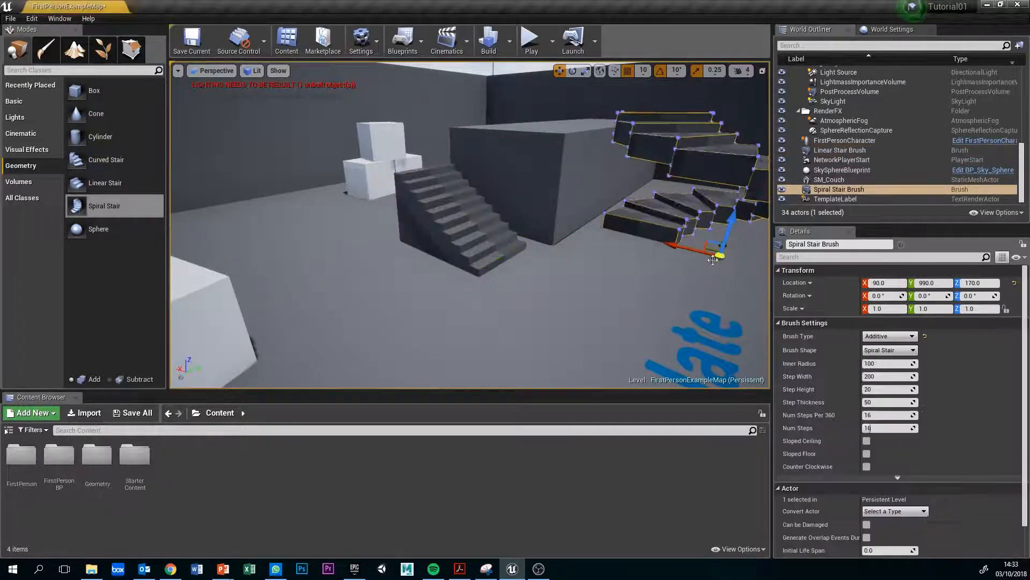
key(f)
mouse_move(556, 237)
right_down()
mouse_move(536, 255)
mouse_move(507, 257)
mouse_move(556, 238)
right_up()
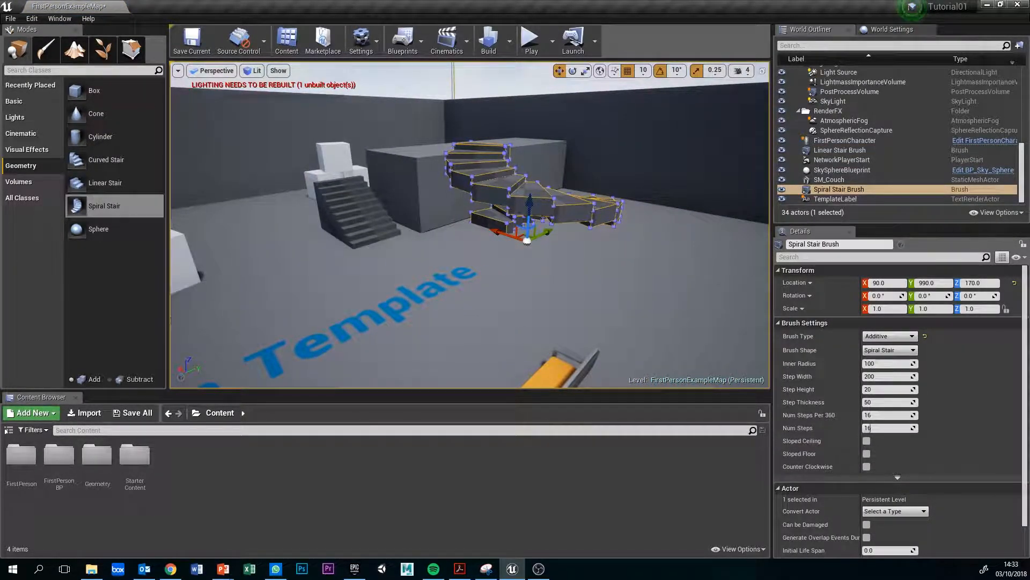
Examine the Paint, Landscape and Foliage editing modes in turn without creating or painting anything.
click(45, 48)
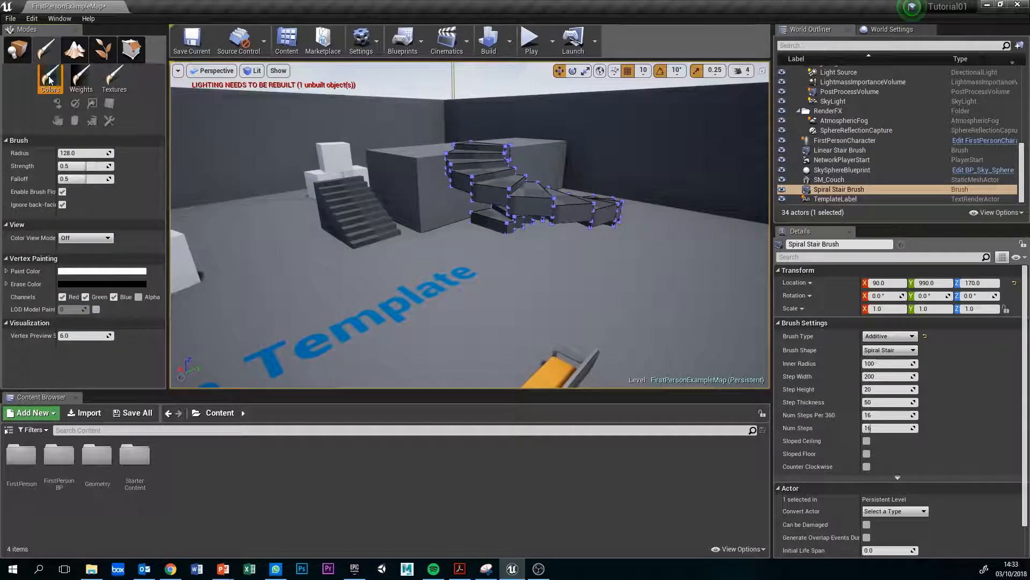
click(75, 49)
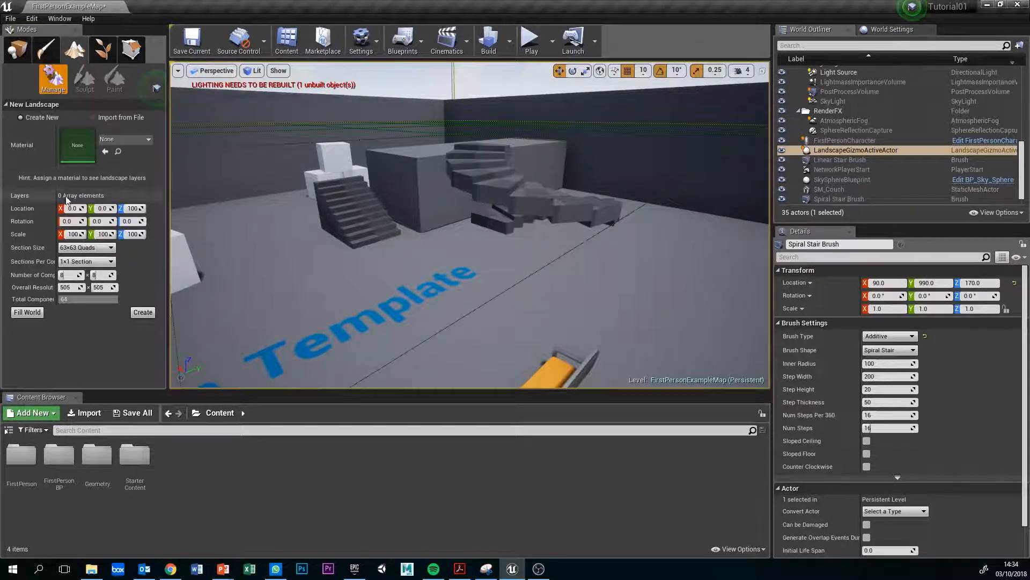
key(s)
mouse_move(334, 281)
right_down()
mouse_move(461, 277)
mouse_move(531, 252)
mouse_move(258, 293)
mouse_move(386, 316)
mouse_move(430, 273)
mouse_move(418, 247)
mouse_move(464, 272)
right_up()
key(w)
click(112, 58)
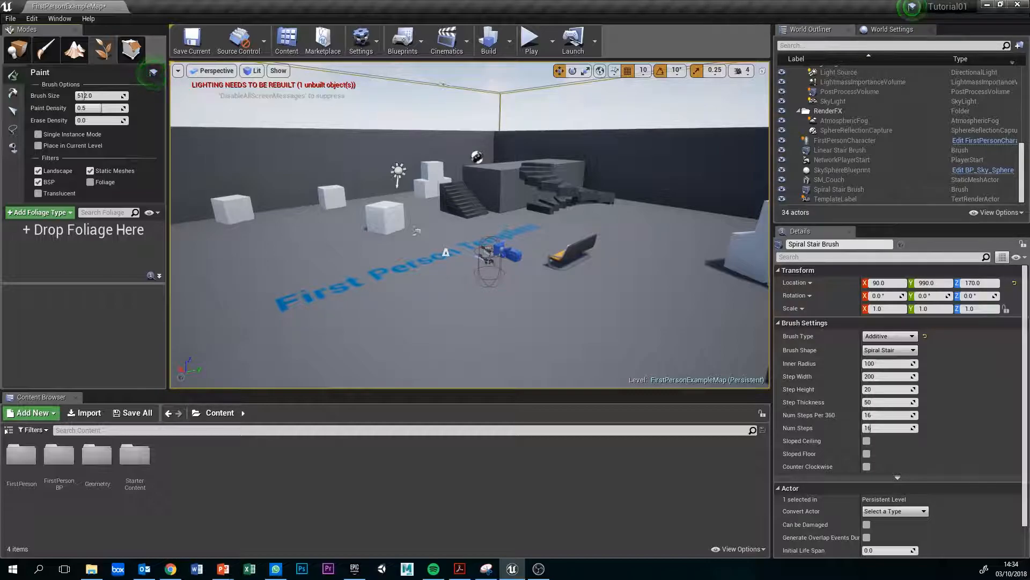
Enlarge the World Outliner to about twice its height and show its actor list from the top.
key(alt+Tab)
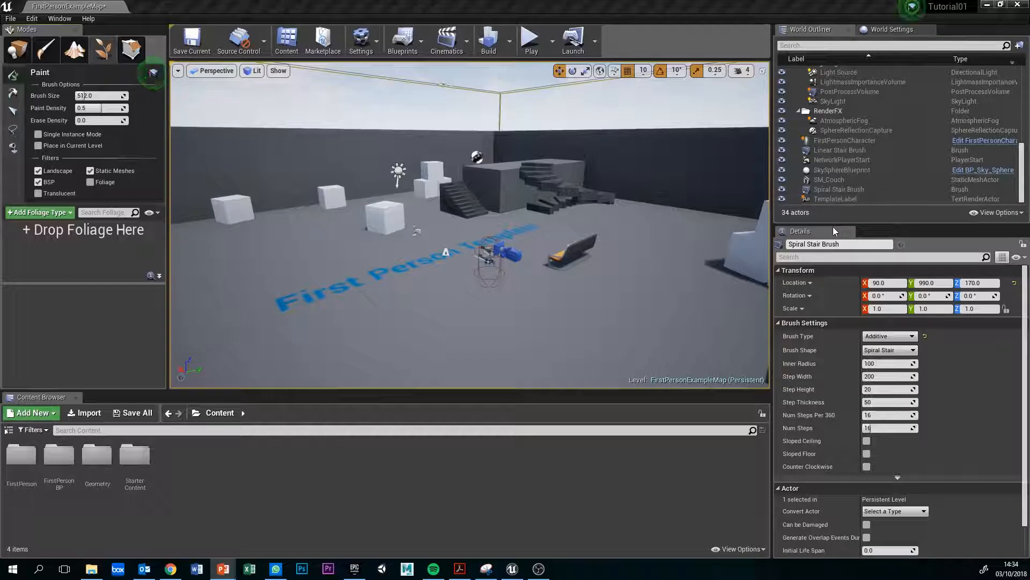
drag(865, 223, 833, 395)
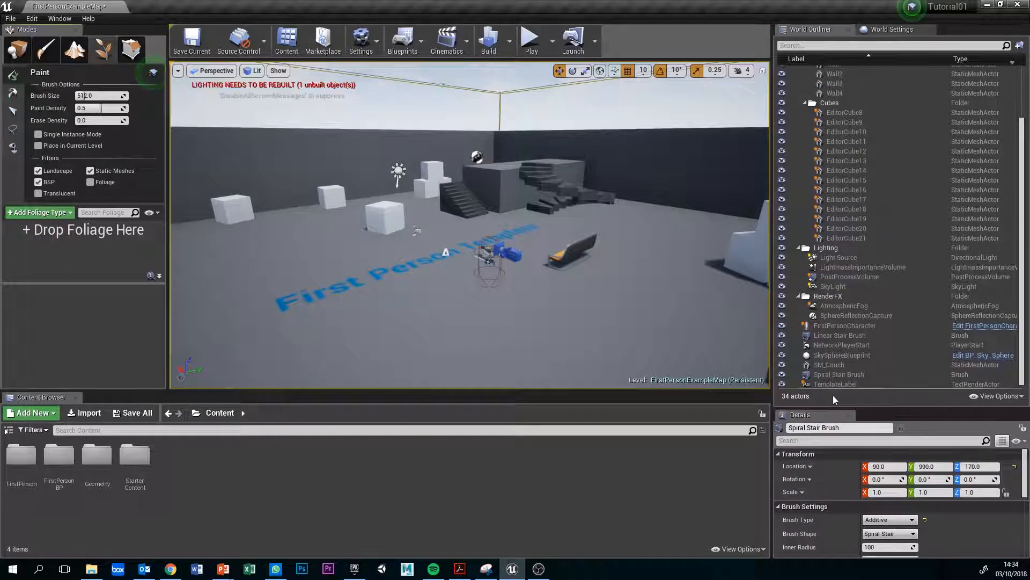
scroll(884, 243, up, 3)
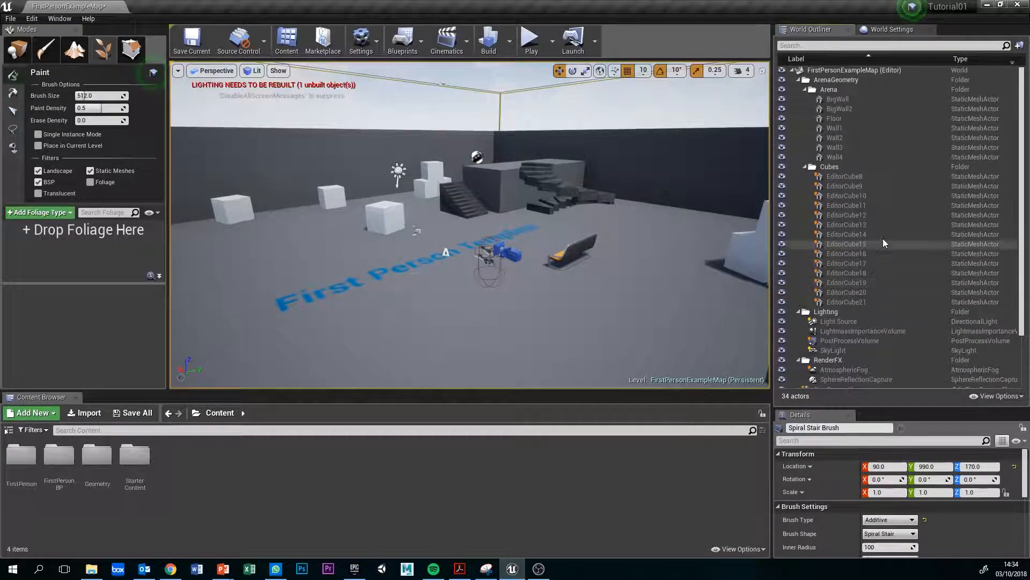
Collapse the Cubes and Arena folders in the World Outliner.
right_drag(870, 109, 864, 173)
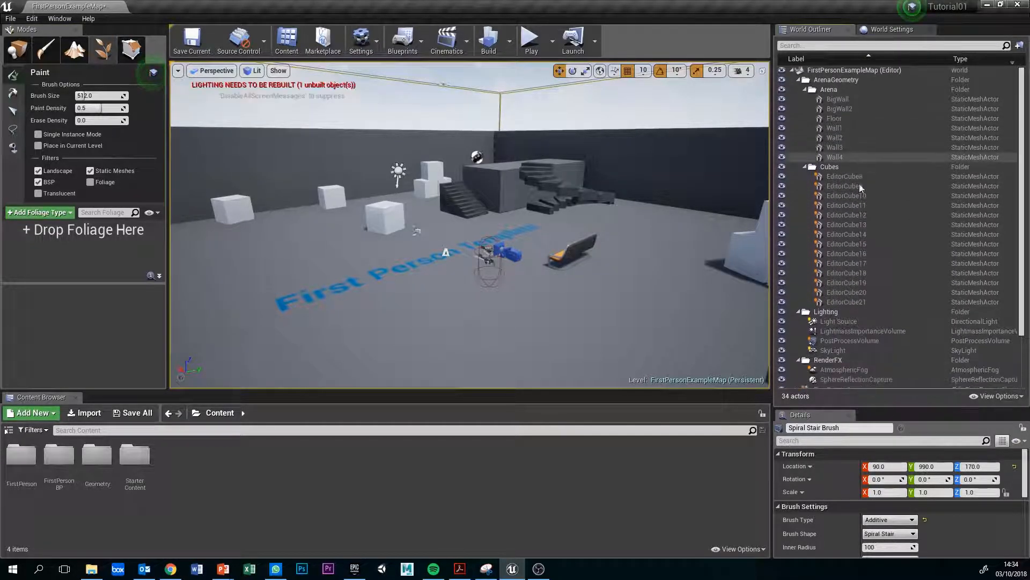
right_drag(644, 208, 695, 205)
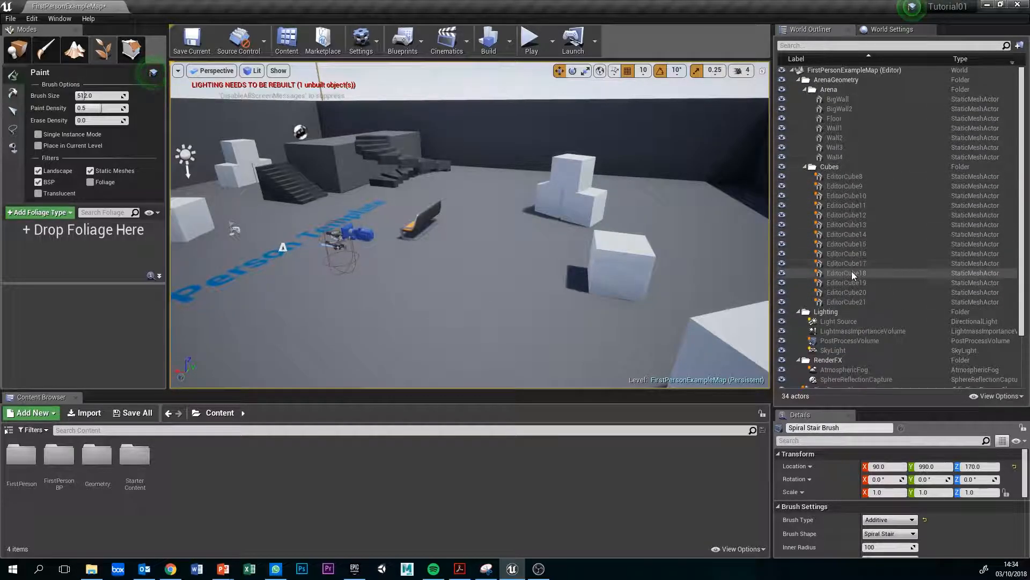
scroll(841, 201, down, 3)
scroll(841, 203, up, 3)
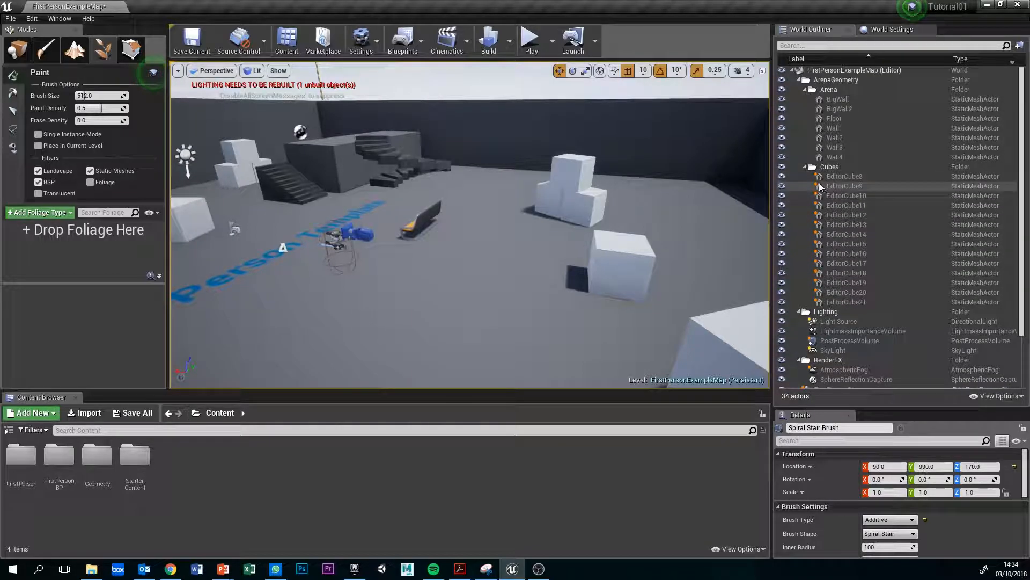
click(805, 166)
click(805, 90)
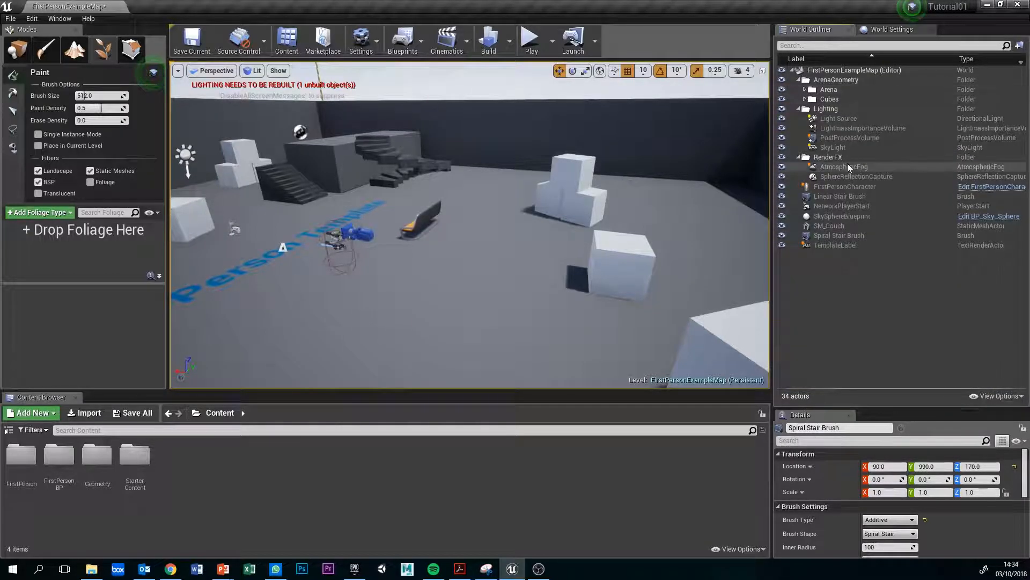
Examine the arena from several viewpoints, including its far corner and the scattered white cubes.
right_drag(652, 189, 448, 204)
key(w)
key(w)
key(d)
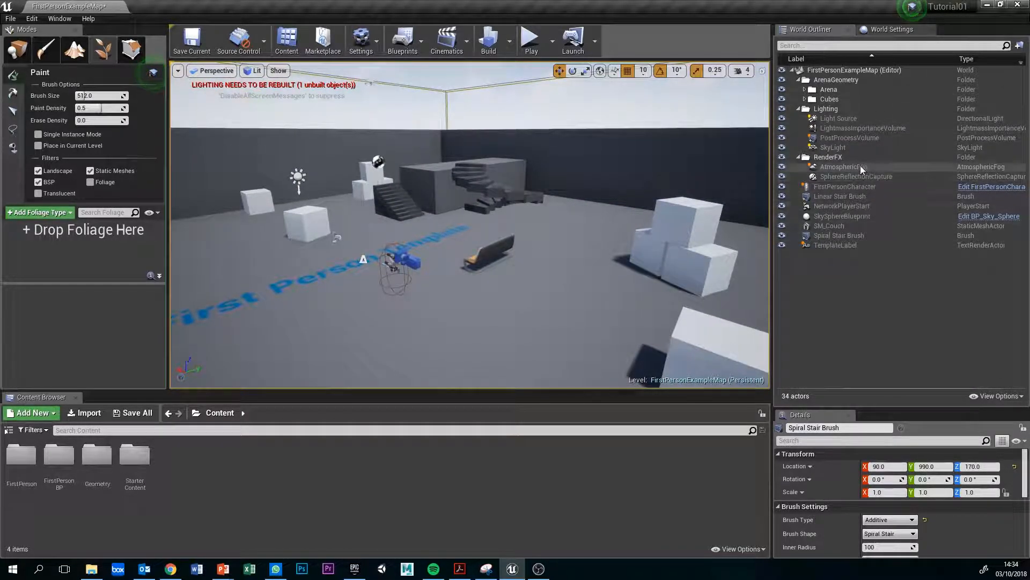
key(d)
right_drag(564, 196, 454, 223)
key(w)
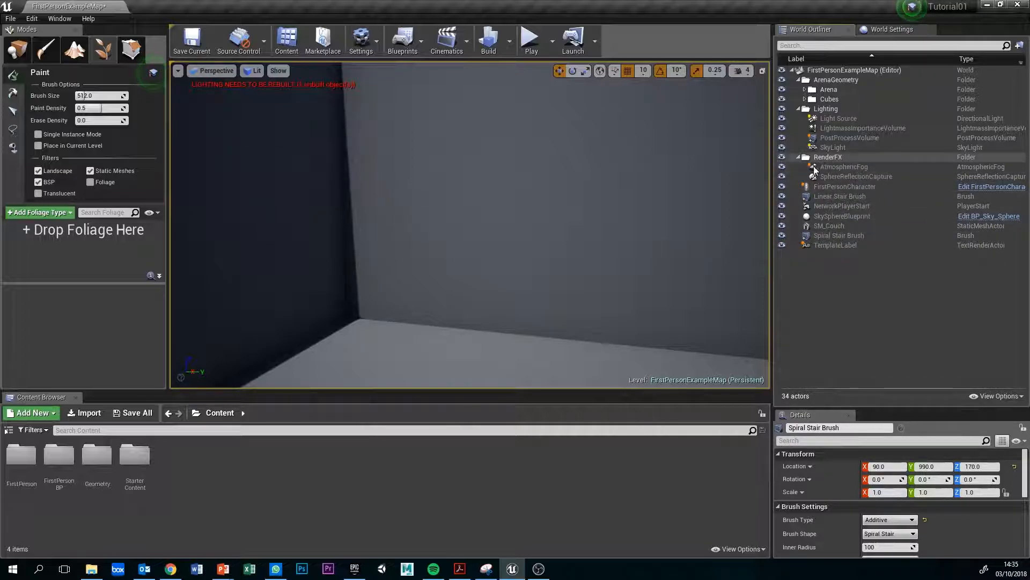
right_drag(538, 168, 719, 168)
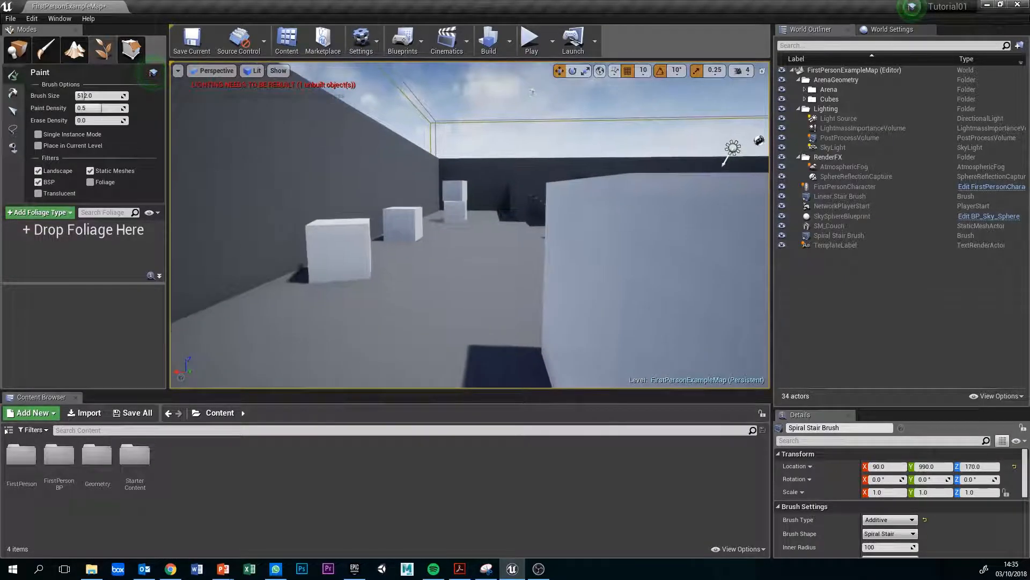
Focus the viewport on SkySphereBlueprint and SM_Couch from the World Outliner, then select the Cubes folder.
double_click(832, 214)
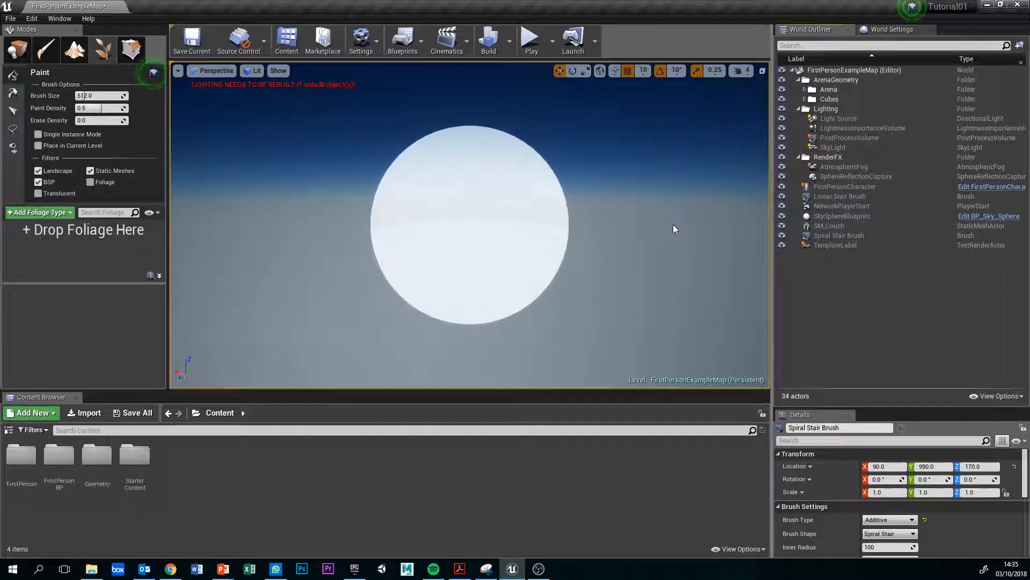
double_click(807, 229)
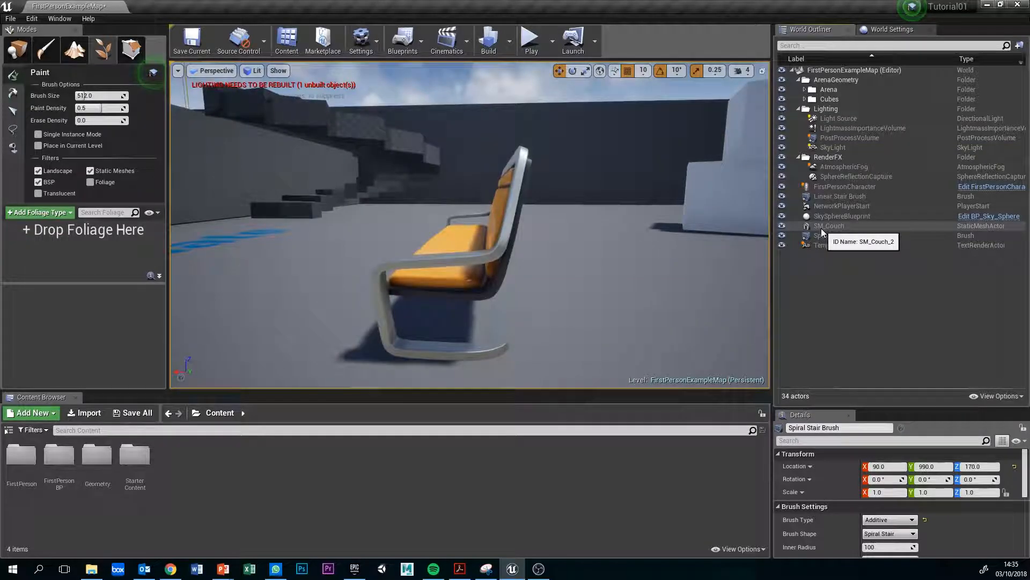
right_drag(610, 229, 609, 229)
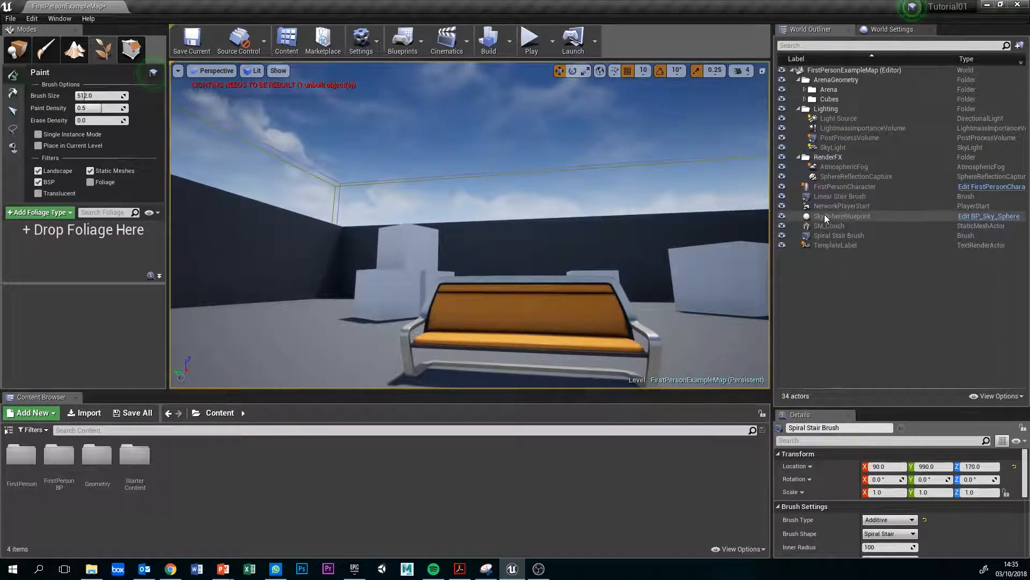
click(831, 100)
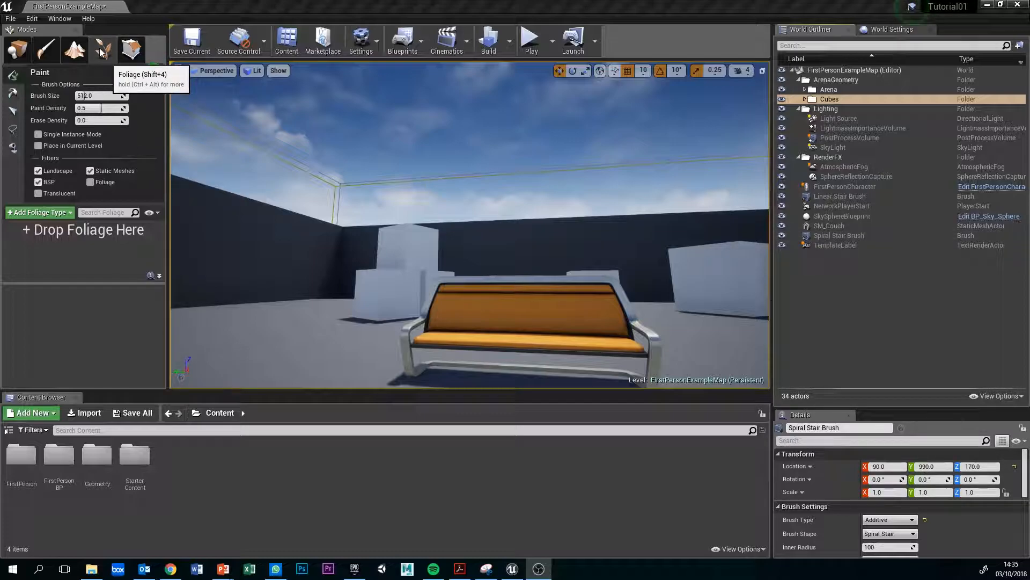
Return to Place mode and focus the viewport on AtmosphericFog, Linear Stair Brush and SM_Couch in turn.
click(19, 52)
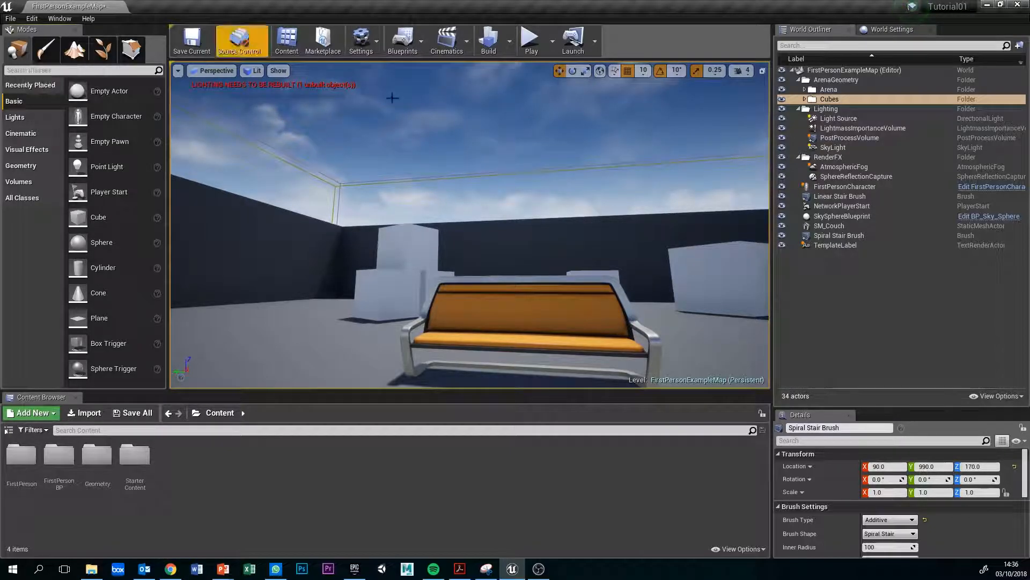
double_click(838, 171)
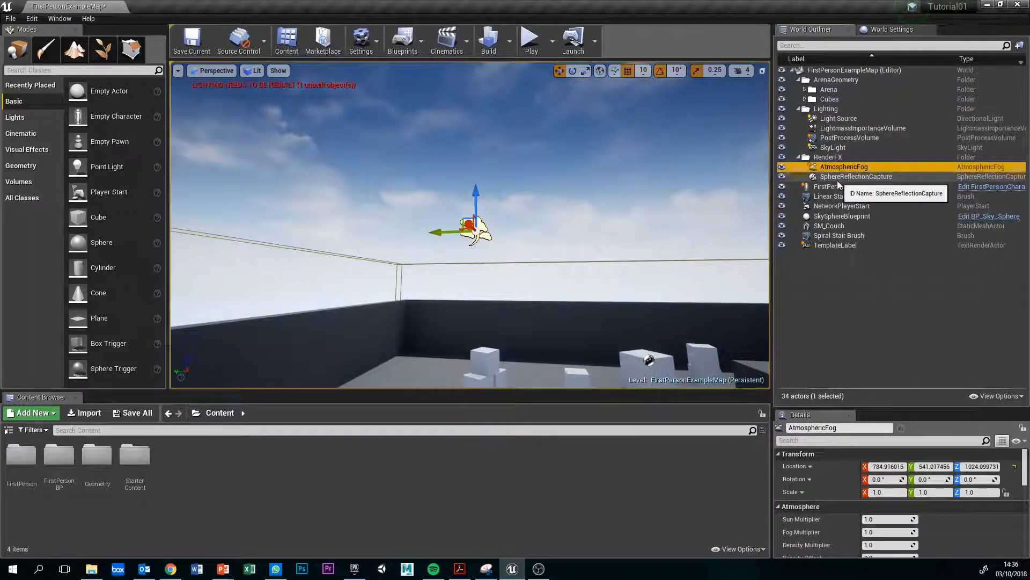
double_click(833, 196)
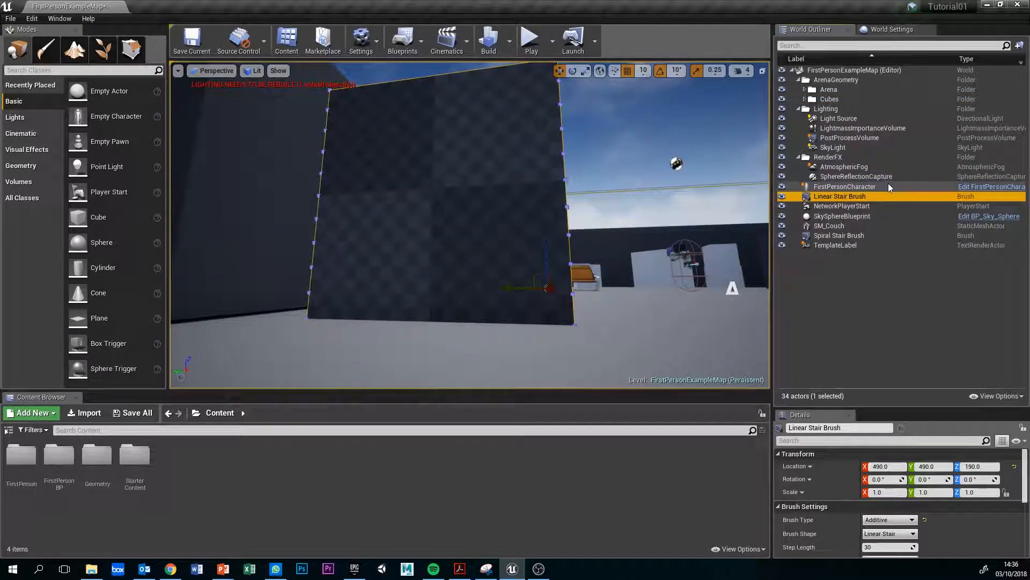
double_click(820, 230)
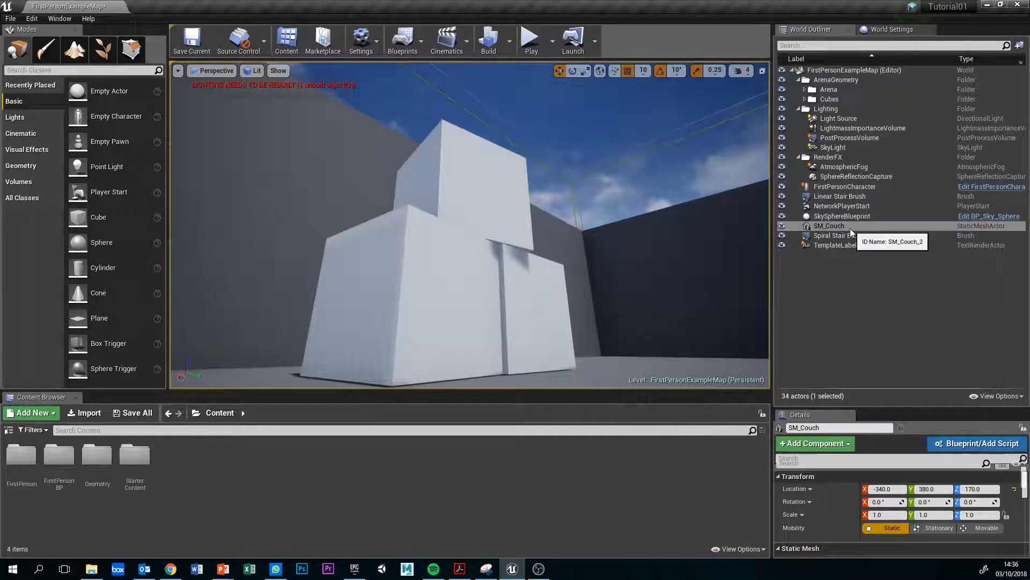
key(f)
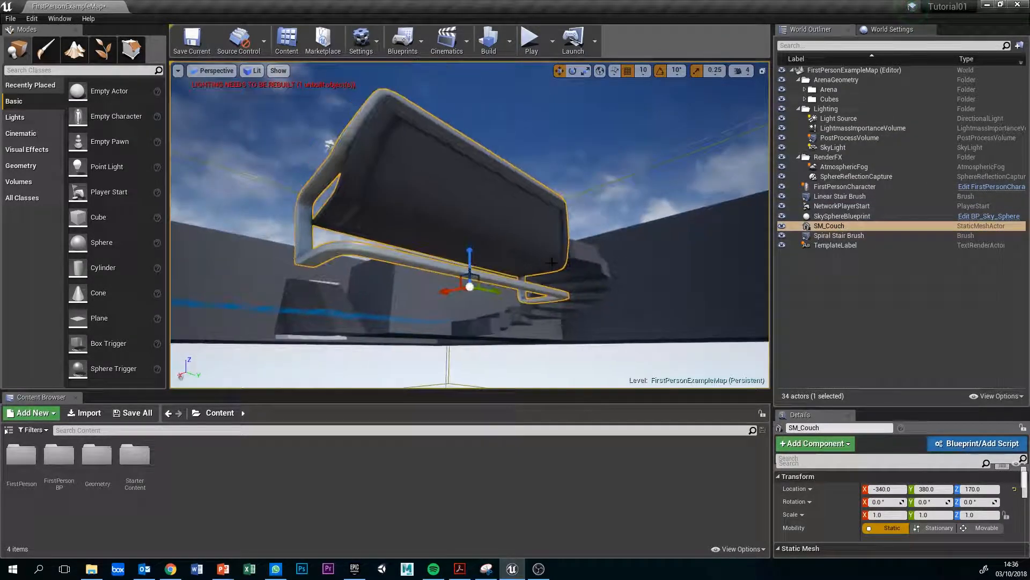
right_drag(443, 288, 484, 284)
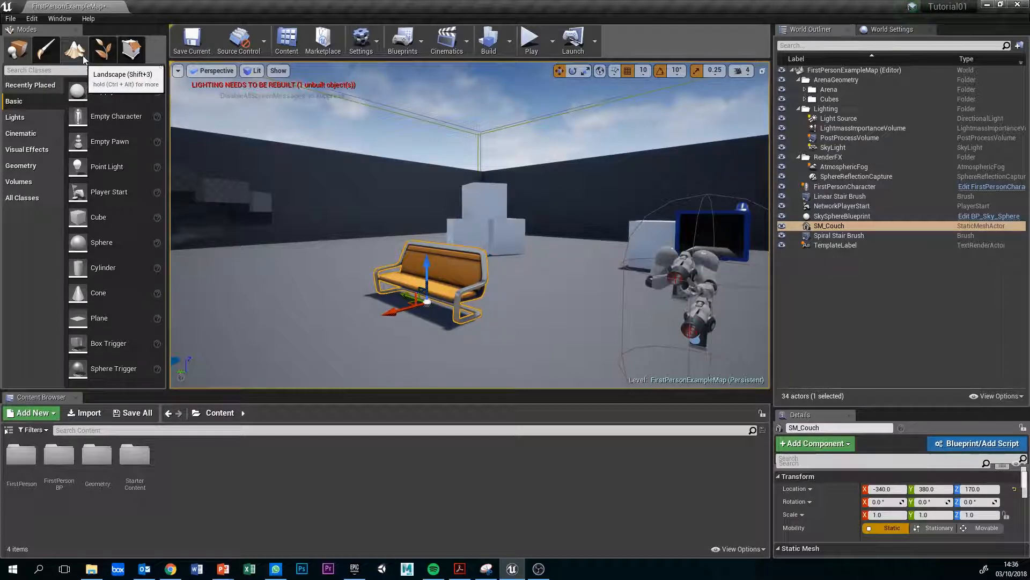
Switch to Foliage mode, look toward the player character, and return to Place mode.
click(103, 53)
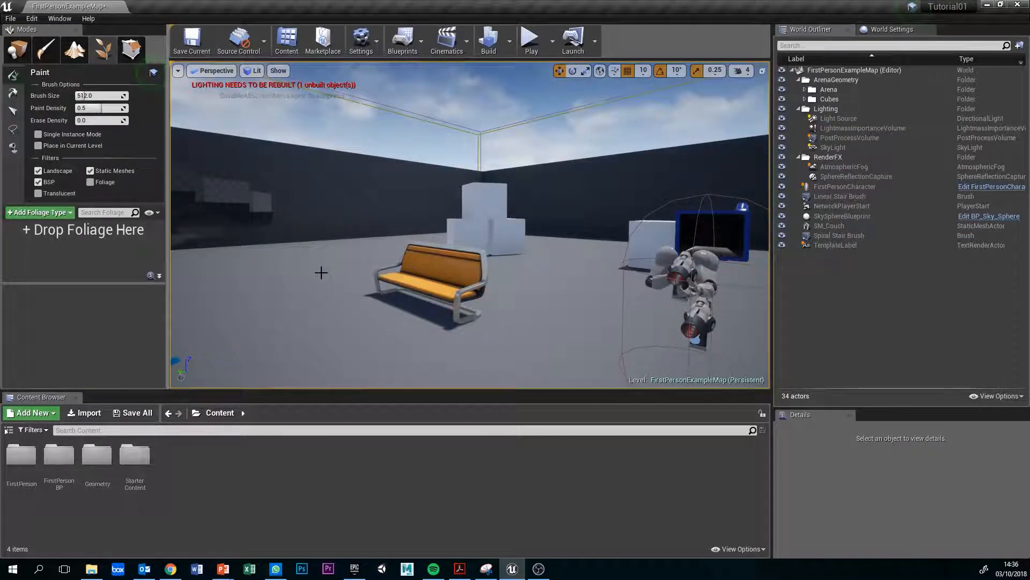
right_drag(532, 267, 429, 203)
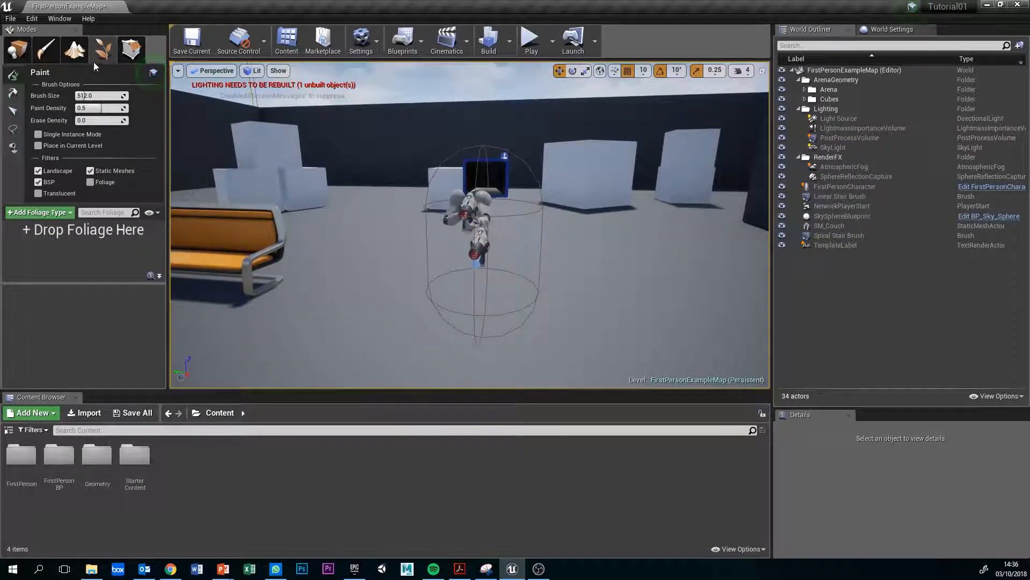
click(17, 49)
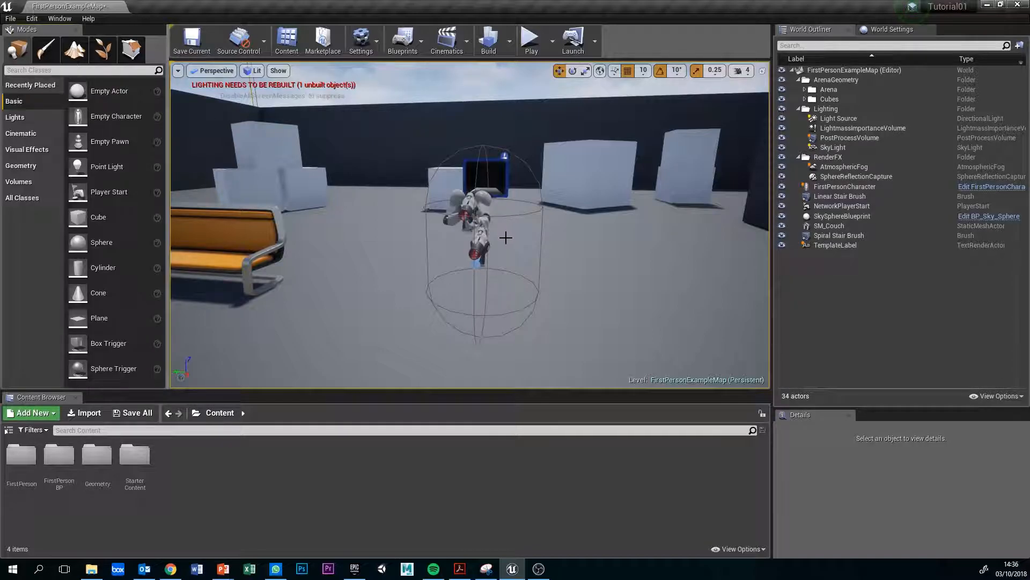
Select several of the stacked white cubes in the viewport one after another and inspect the surrounding scene.
click(310, 183)
click(268, 148)
click(242, 185)
mouse_move(242, 185)
right_down()
mouse_move(239, 197)
mouse_move(231, 189)
right_up()
alt+drag(287, 196, 100, 188)
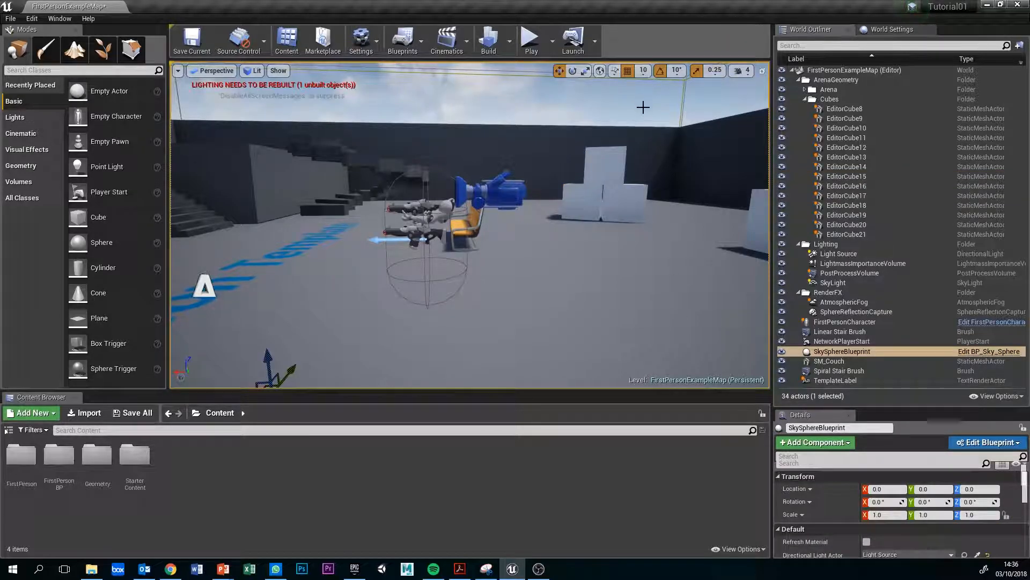
Enlarge the Details panel to more than twice its height with the sky sphere selected.
scroll(643, 108, up, 3)
right_drag(599, 131, 606, 75)
right_drag(603, 173, 609, 252)
drag(904, 402, 907, 192)
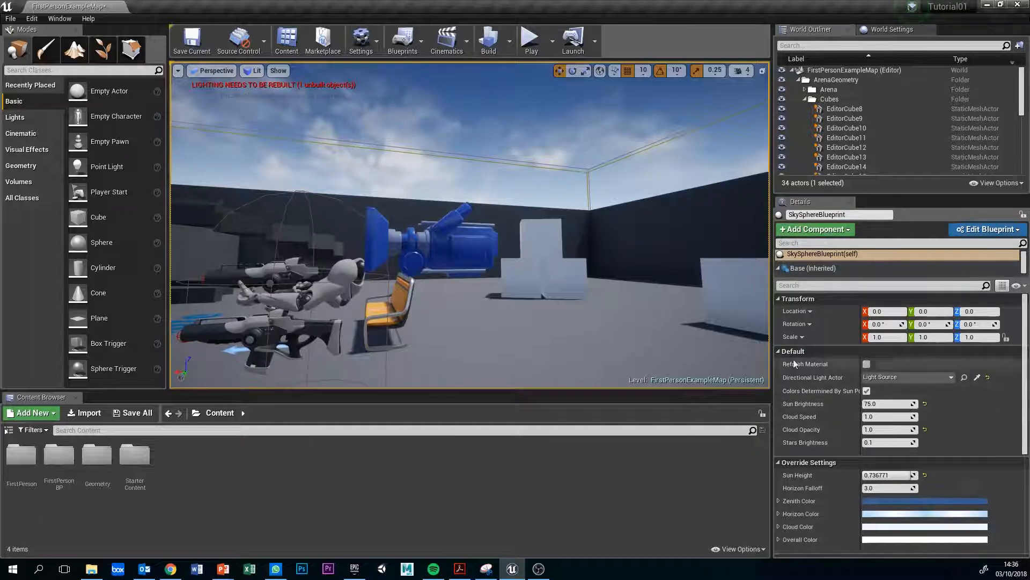
Select EditorCube15 at the base of the cube stack, then collapse and re-expand its Transform section.
click(556, 268)
click(538, 228)
click(523, 274)
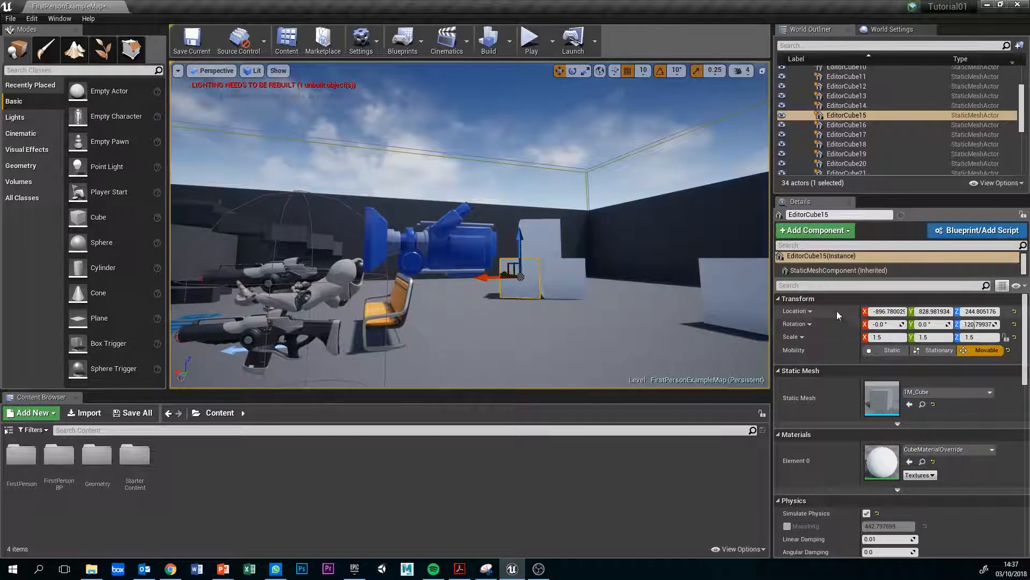
click(223, 569)
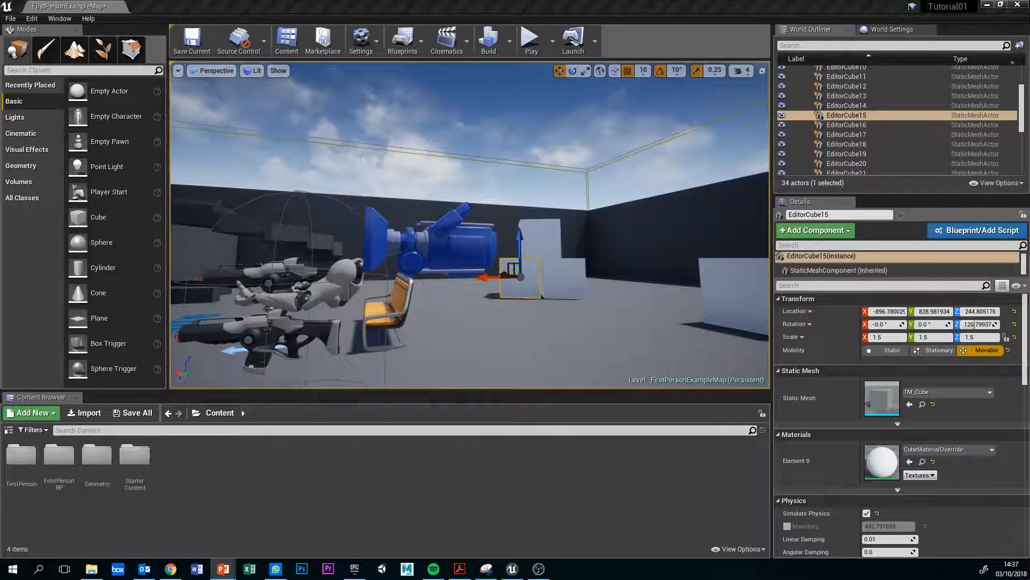
key(w)
mouse_move(558, 277)
right_down()
mouse_move(655, 287)
mouse_move(557, 278)
right_up()
click(780, 299)
click(781, 299)
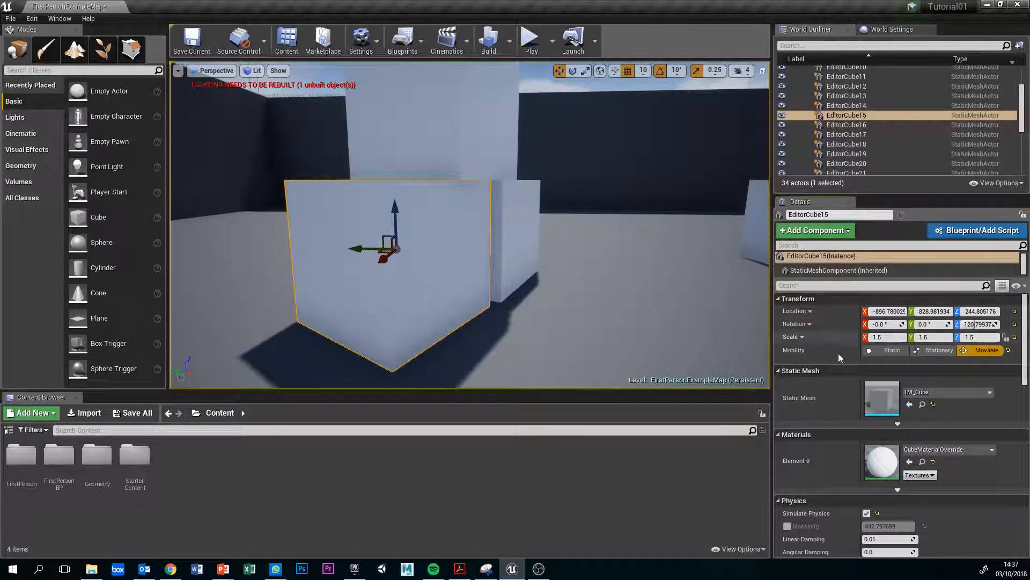
Move EditorCube15 away from the stack to about X -877, Y 929 using the translation axes.
right_drag(483, 274, 424, 234)
key(s)
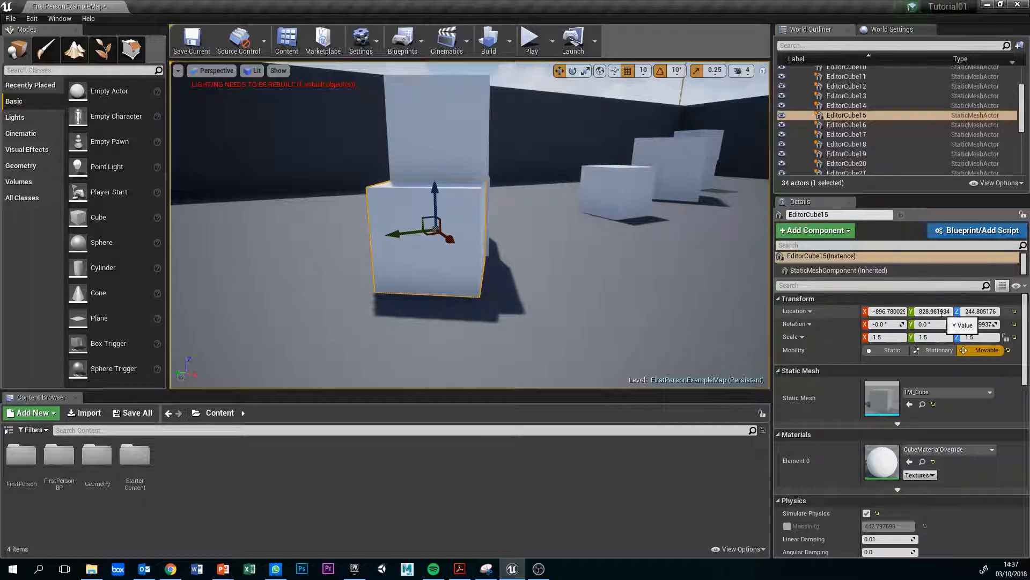
right_drag(483, 252, 435, 256)
key(a)
key(w)
key(d)
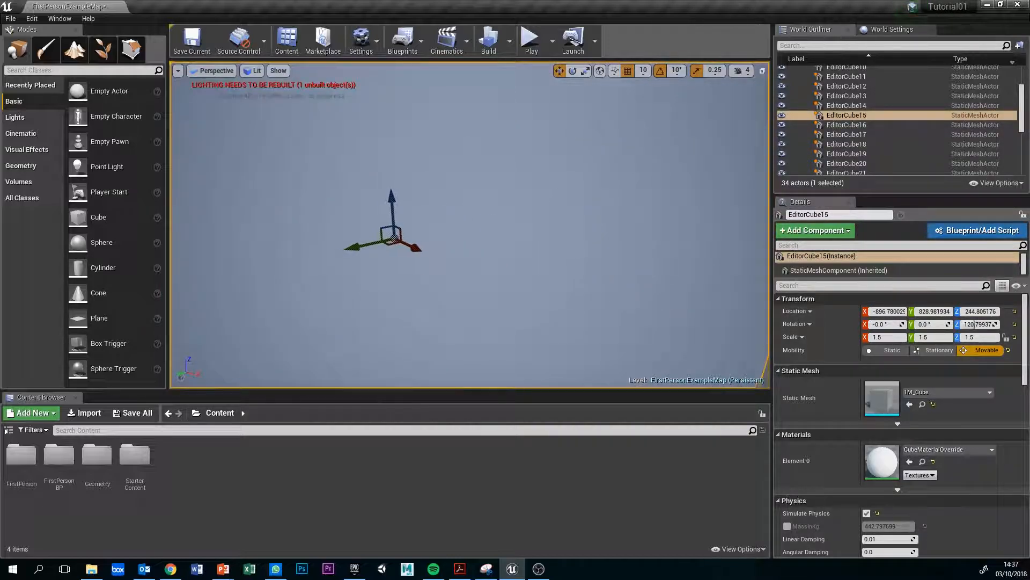
drag(379, 243, 351, 269)
mouse_move(416, 250)
mouse_down()
mouse_move(372, 221)
mouse_move(421, 239)
mouse_up()
mouse_move(400, 205)
mouse_down()
mouse_move(394, 99)
mouse_move(395, 185)
mouse_move(408, 156)
mouse_move(413, 205)
mouse_up()
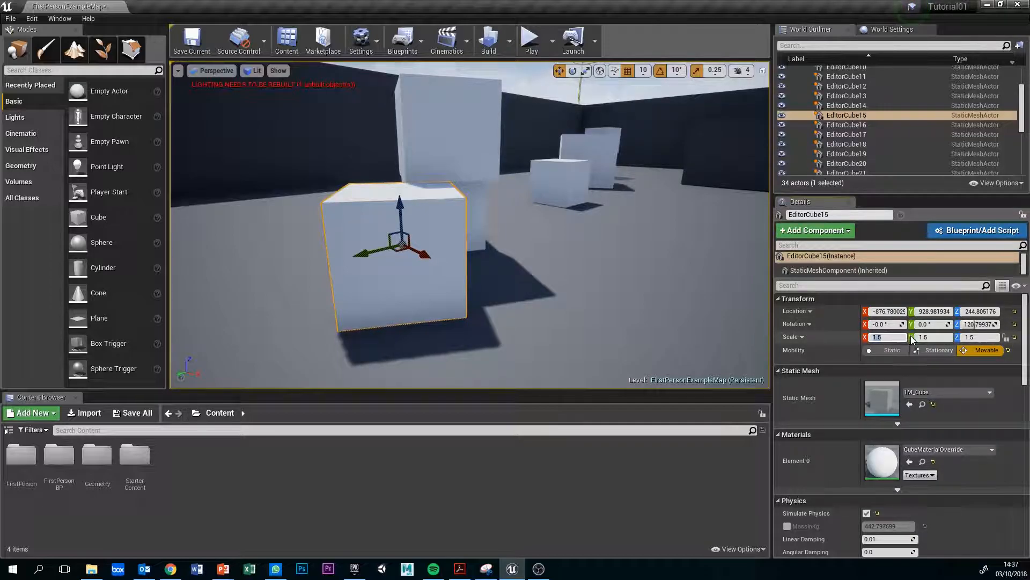
Reset the cube's scale to 1.0 and move it freely to about X -703, Y 722, Z 274.
click(902, 338)
click(1015, 337)
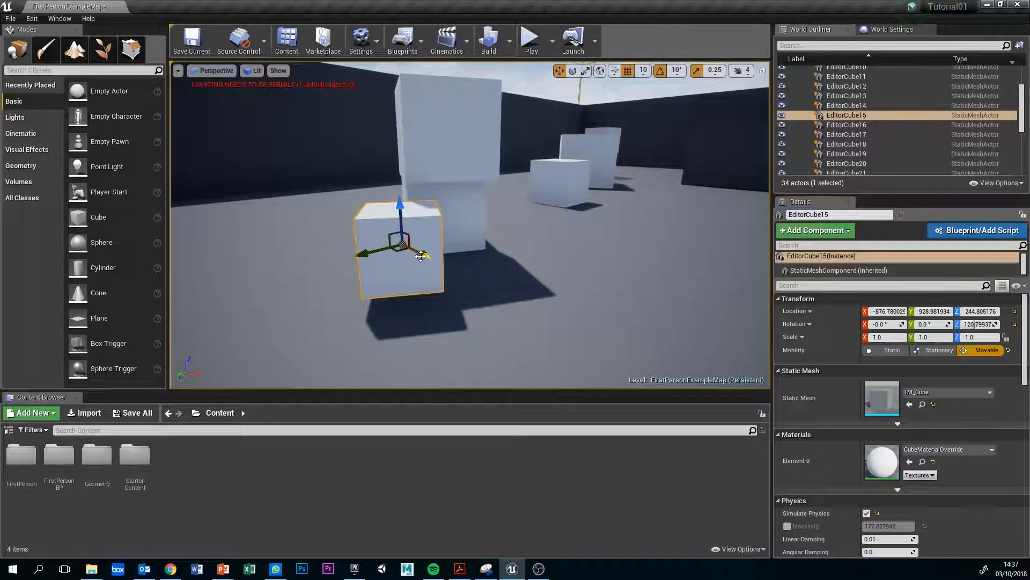
drag(401, 245, 605, 222)
right_drag(665, 322, 722, 324)
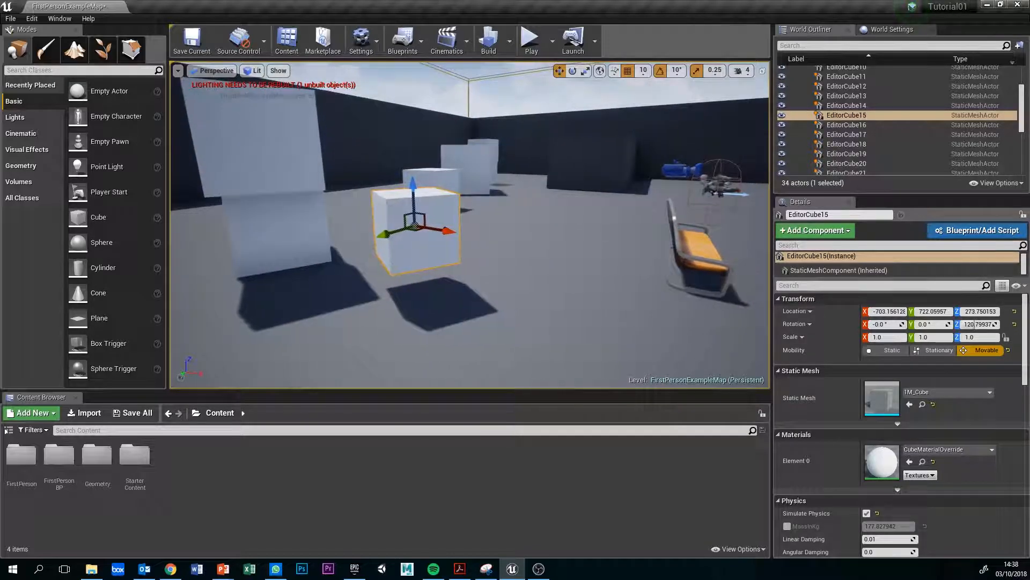
Reset the cube's rotation to 0° on all axes and inspect it from the couch side.
click(1015, 324)
right_drag(479, 289, 371, 268)
key(d)
key(s)
key(w)
key(s)
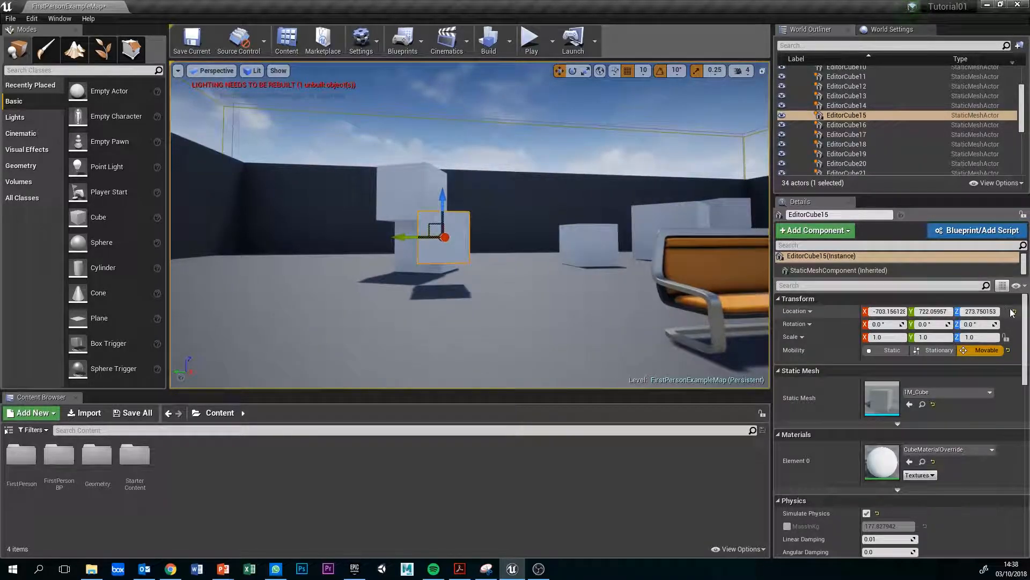
Reset the cube's location to the world origin and find it beneath the arena floor.
click(1015, 311)
right_drag(483, 242, 523, 244)
key(s)
key(w)
key(s)
right_drag(522, 163, 512, 167)
key(w)
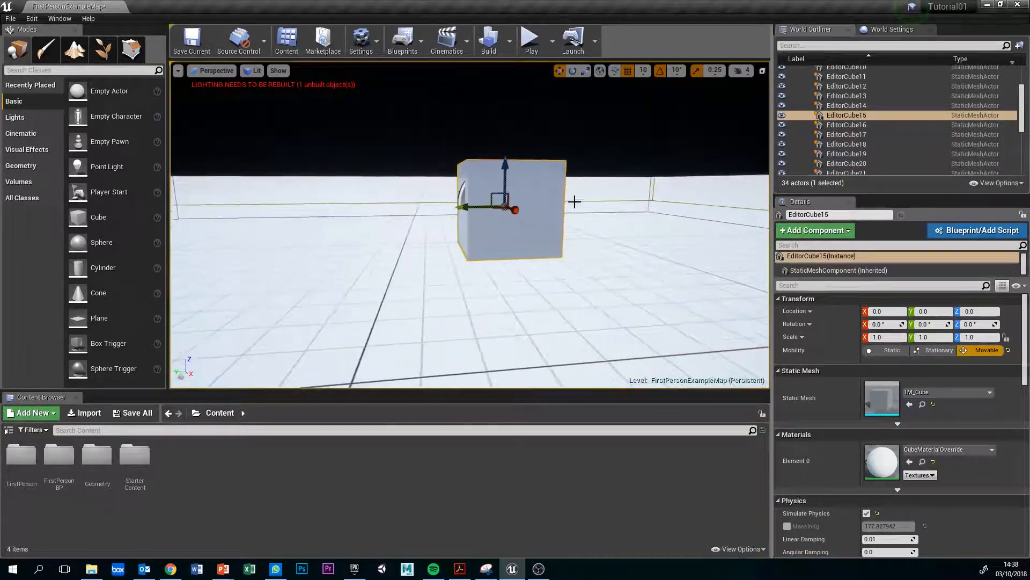
Move the cube vertically, first down to Z -40, then up above the arena floor to Z 260.
drag(511, 165, 531, 198)
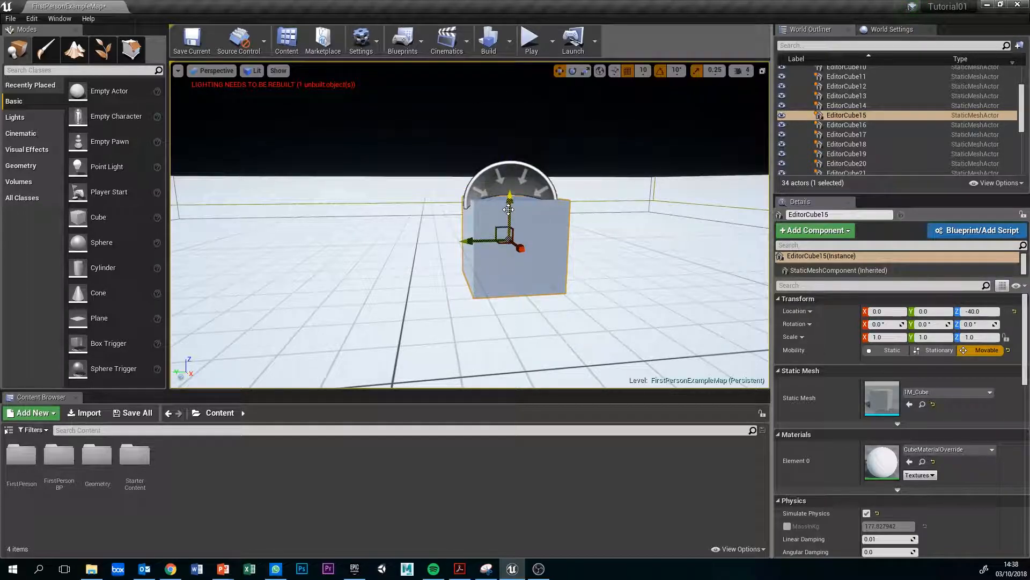
shift+drag(510, 203, 509, 168)
right_drag(509, 169, 566, 144)
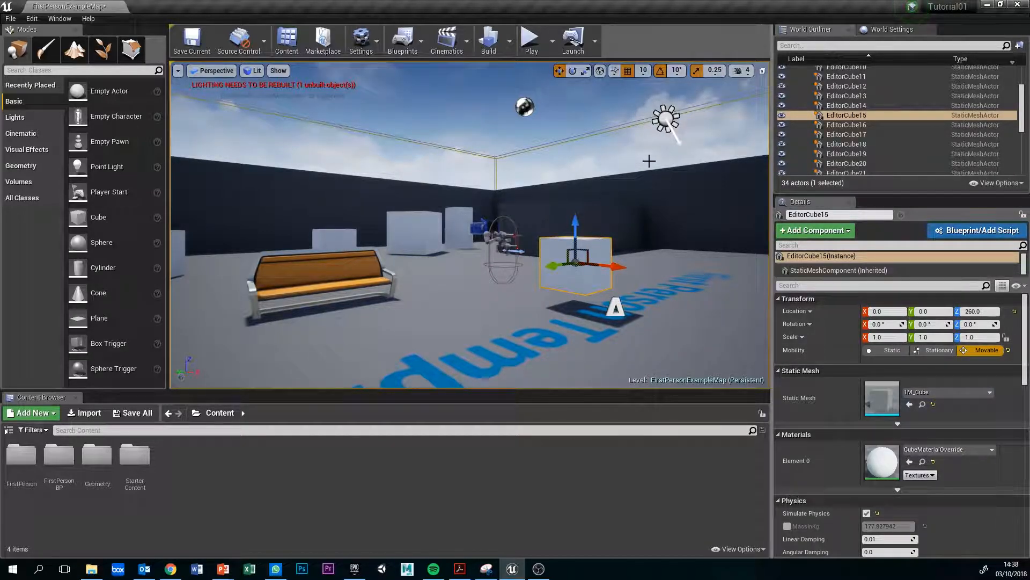
Change the text of the blue template label on the arena floor to "ffyhuebfhef".
click(616, 307)
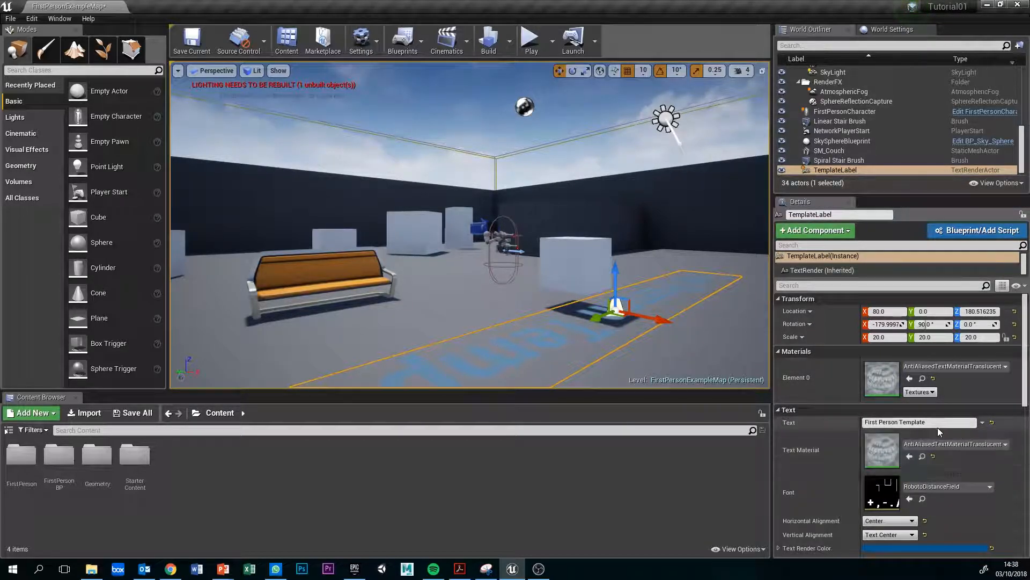
click(885, 422)
text(ffyhuebfhef)
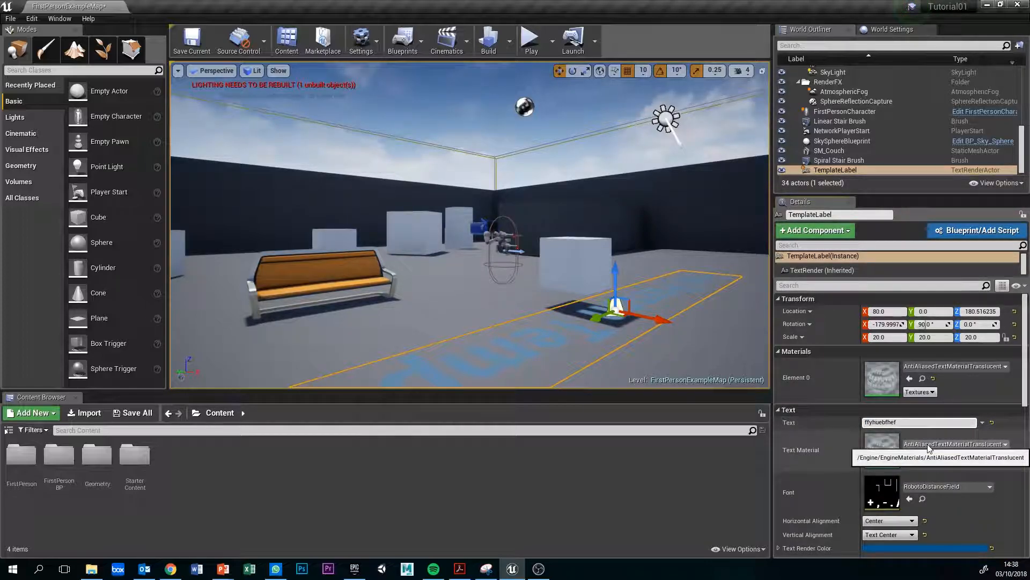
key(Return)
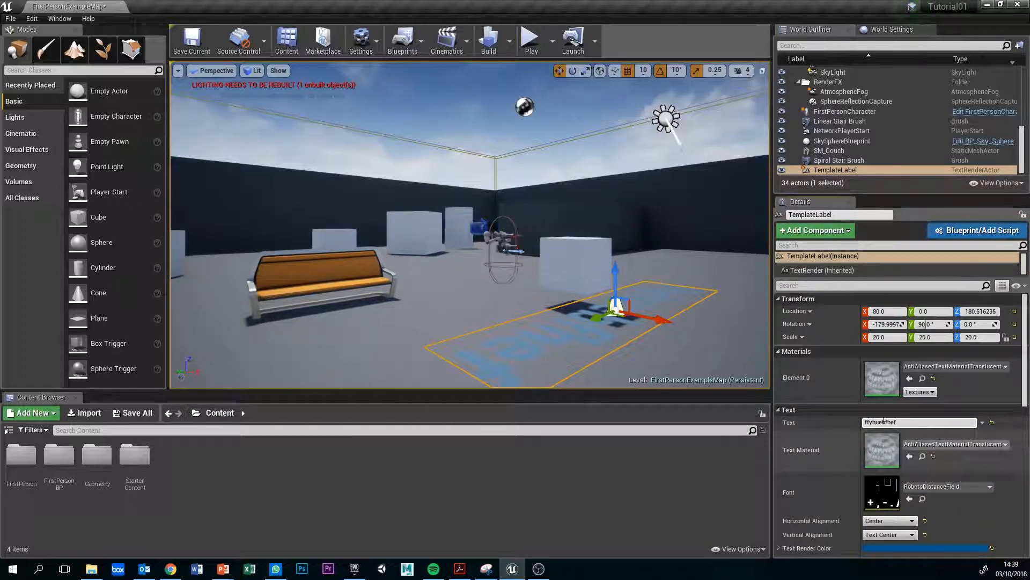
right_drag(646, 150, 673, 166)
right_click(689, 178)
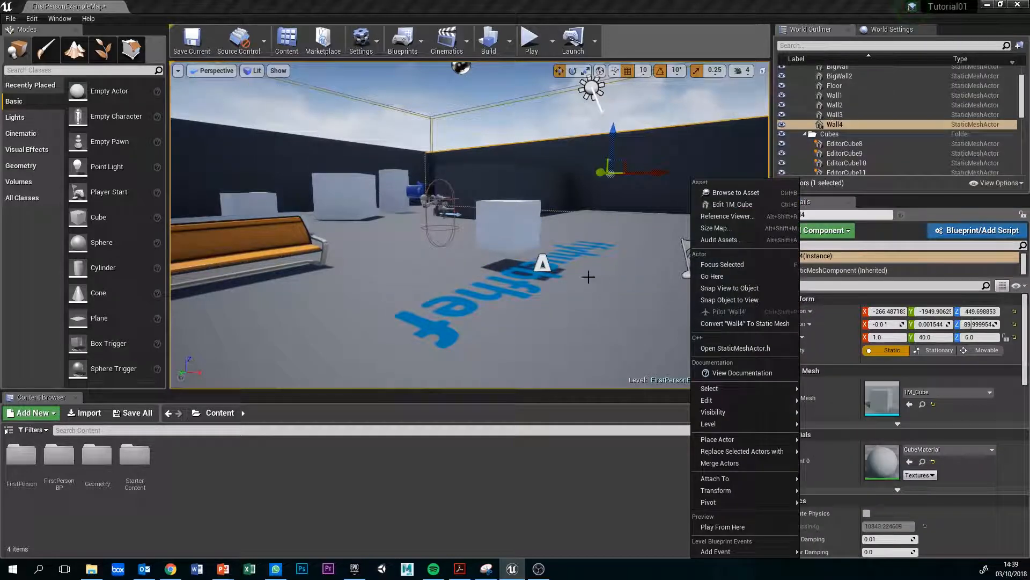
Apply the M_Brick_Clay_Old material to the floating cube above the floor label.
click(517, 214)
click(517, 214)
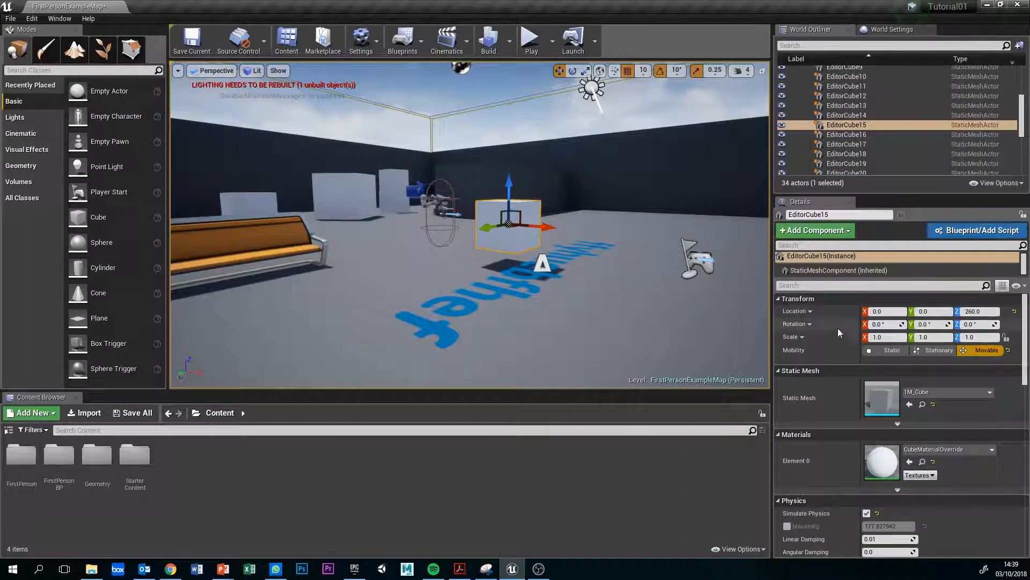
right_drag(545, 285, 517, 272)
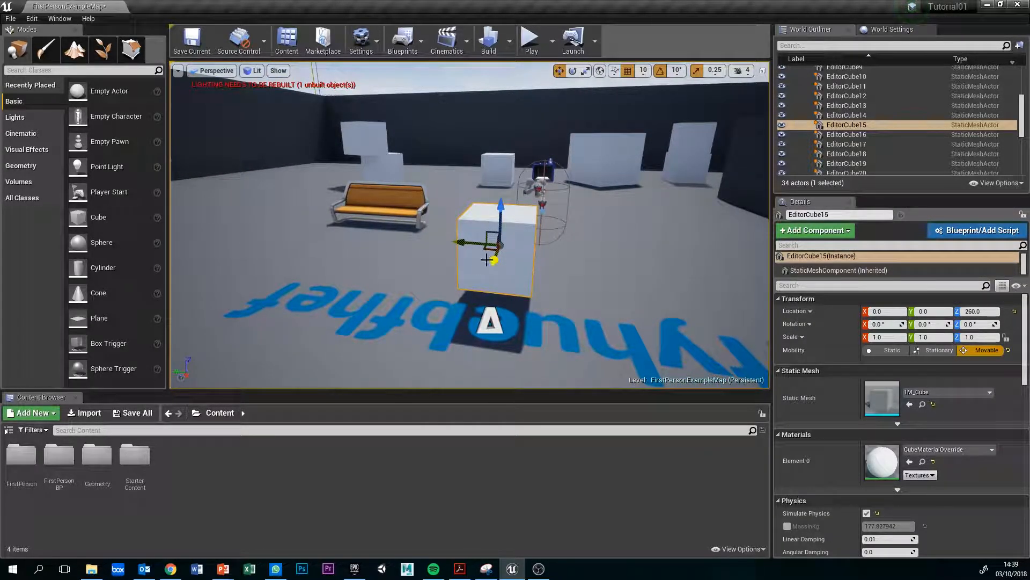
mouse_move(519, 277)
right_down()
mouse_move(499, 277)
mouse_move(520, 278)
right_up()
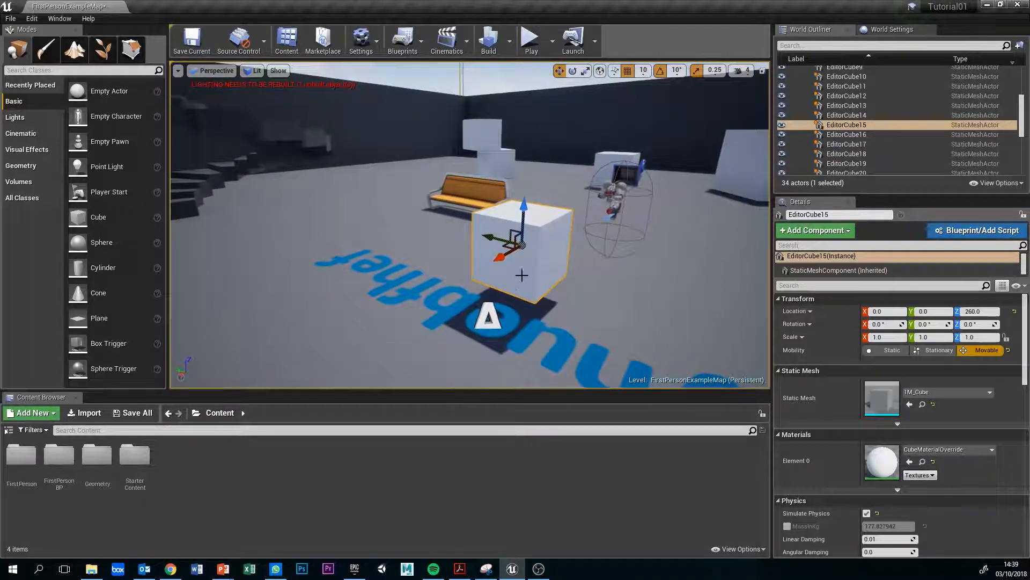
scroll(842, 411, down, 3)
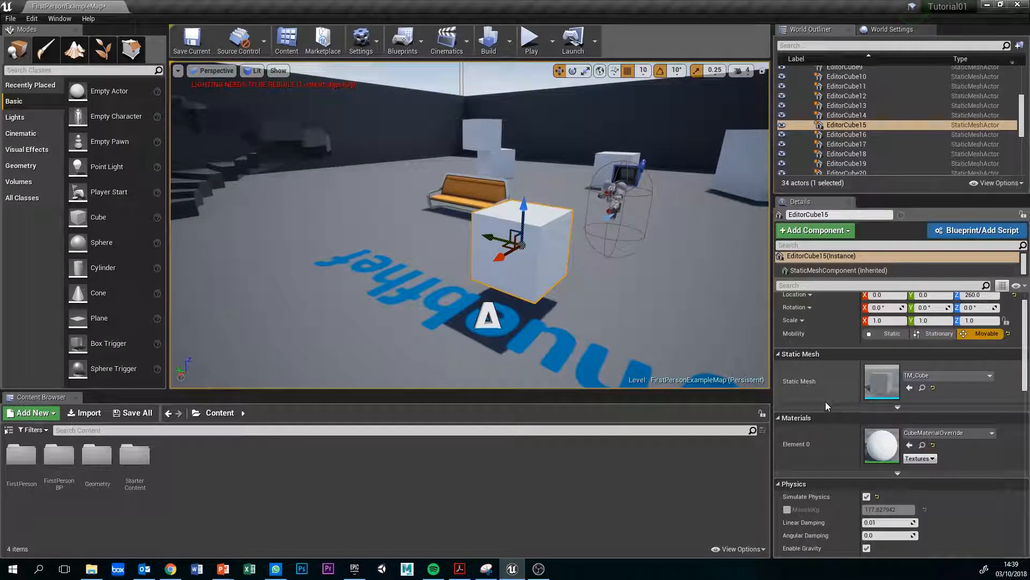
scroll(825, 401, up, 2)
click(940, 417)
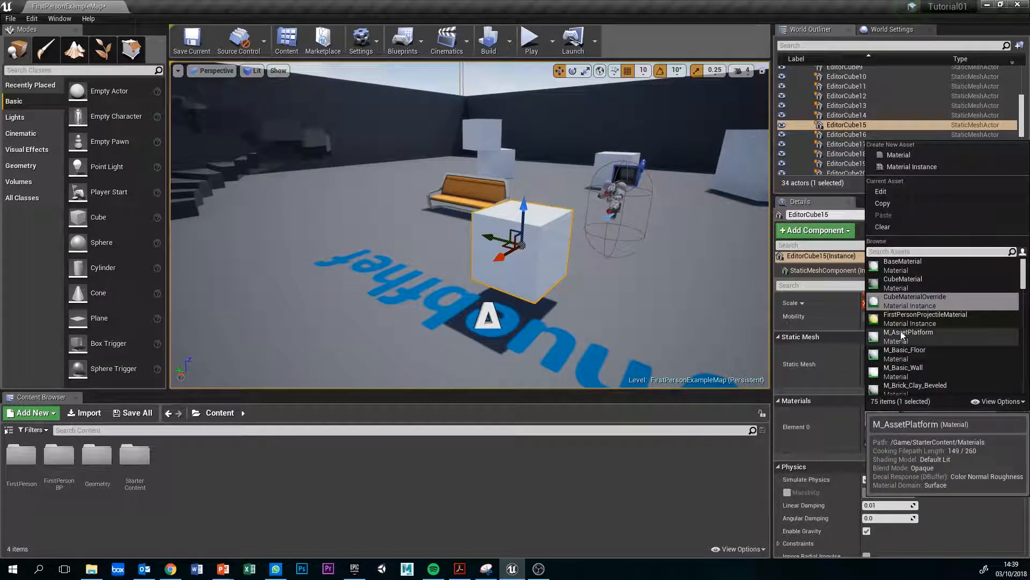
scroll(921, 322, down, 3)
click(912, 321)
mouse_move(639, 293)
right_down()
mouse_move(641, 314)
mouse_move(639, 300)
right_up()
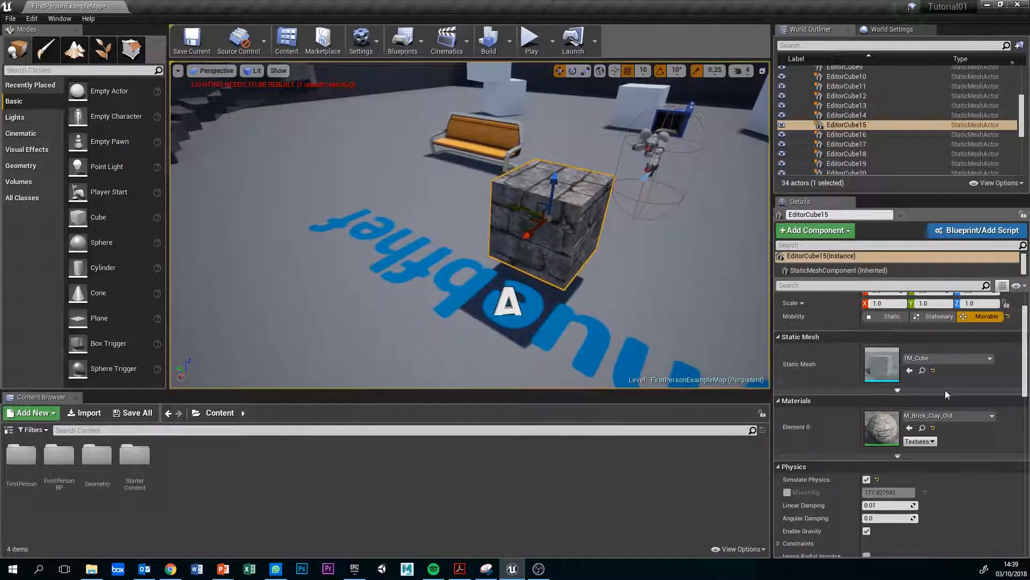
Turn off Simulate Physics for the brick cube and look through its collision, lighting, rendering and actor properties.
scroll(912, 394, down, 5)
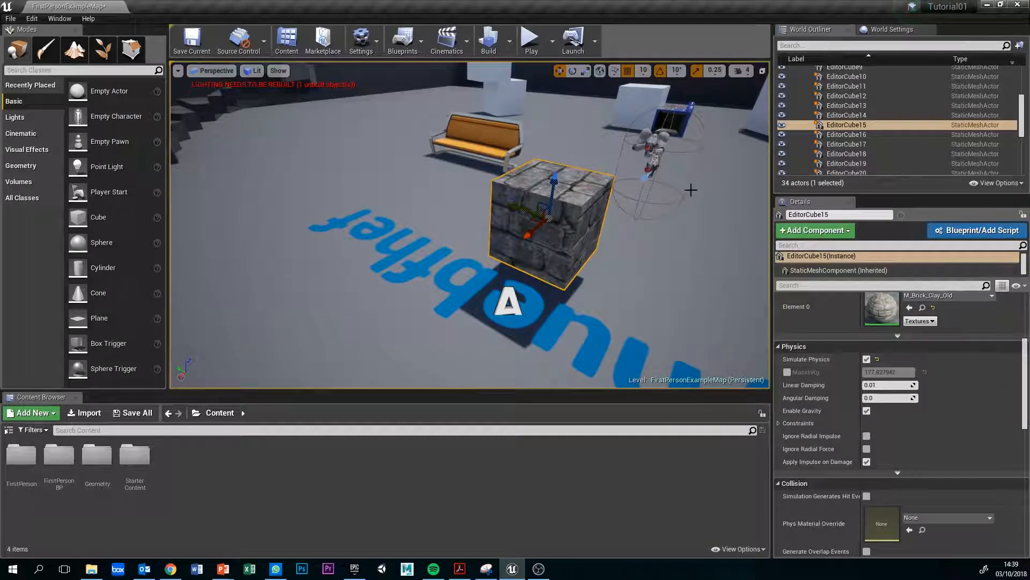
click(867, 359)
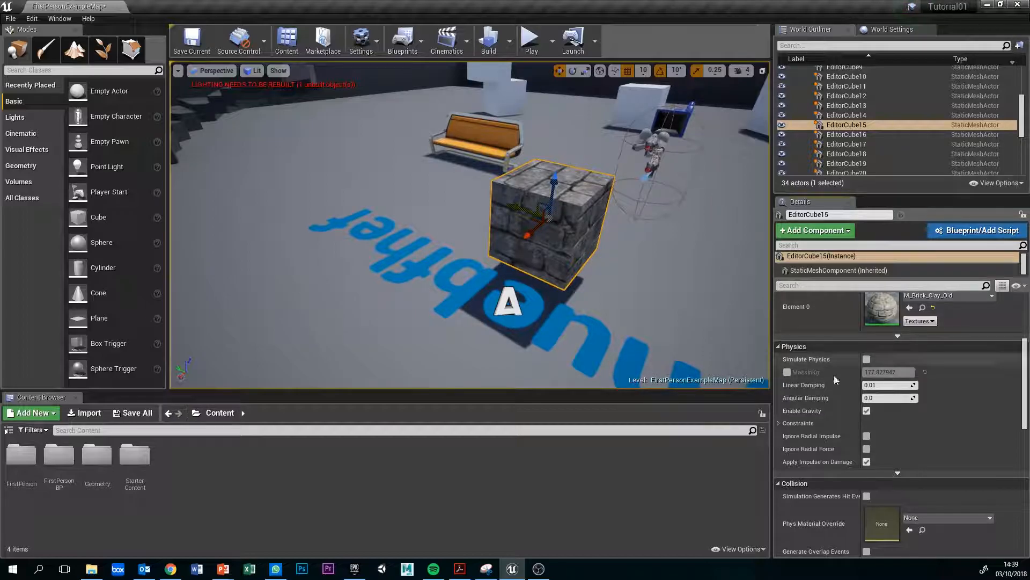
scroll(878, 388, down, 3)
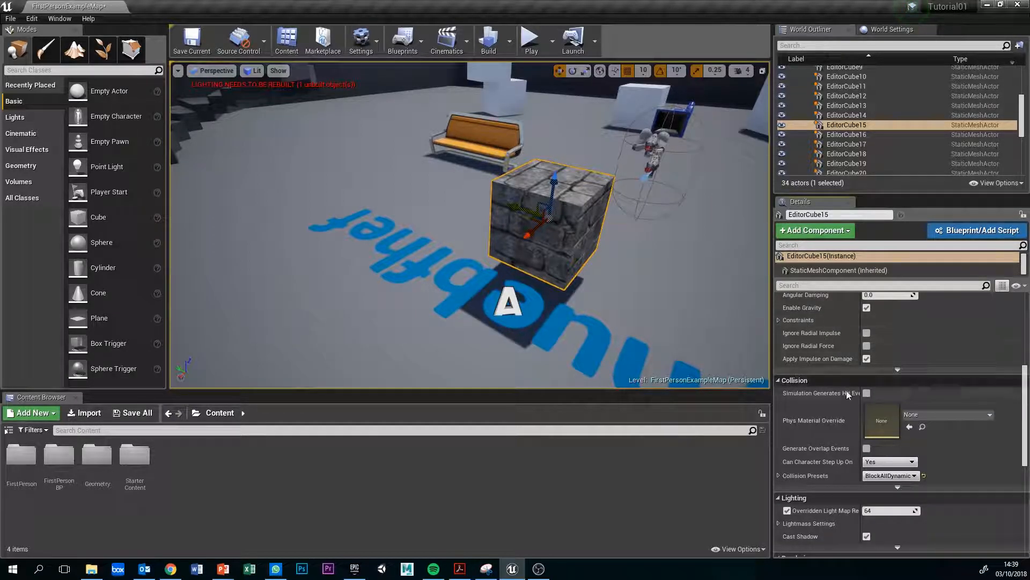
scroll(837, 385, down, 3)
scroll(840, 400, down, 6)
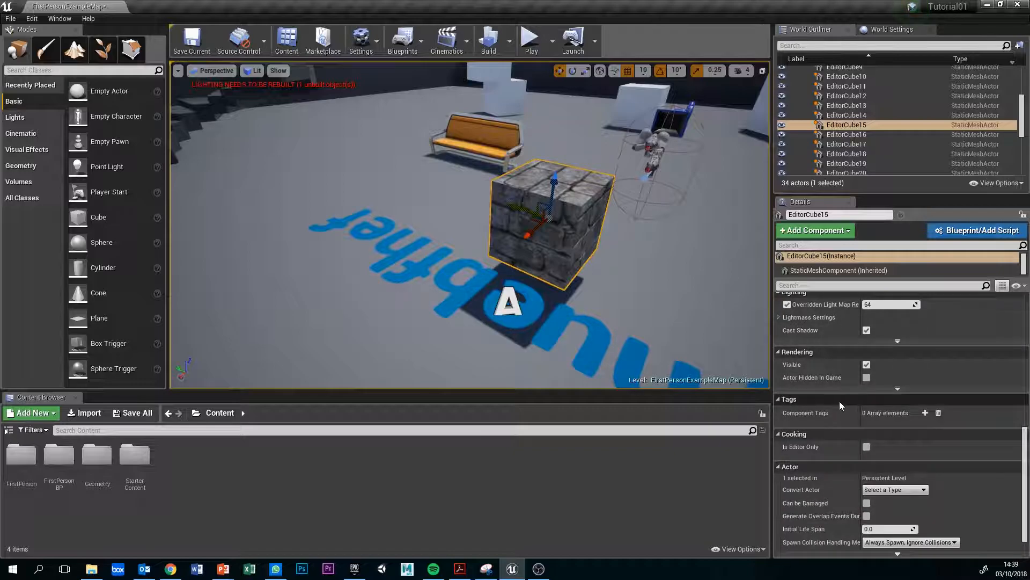
Place a point light in the arena, look over its properties and move it to X 240, Y -260, Z 330.
key(d)
right_drag(671, 301, 619, 250)
key(s)
right_drag(520, 230, 525, 236)
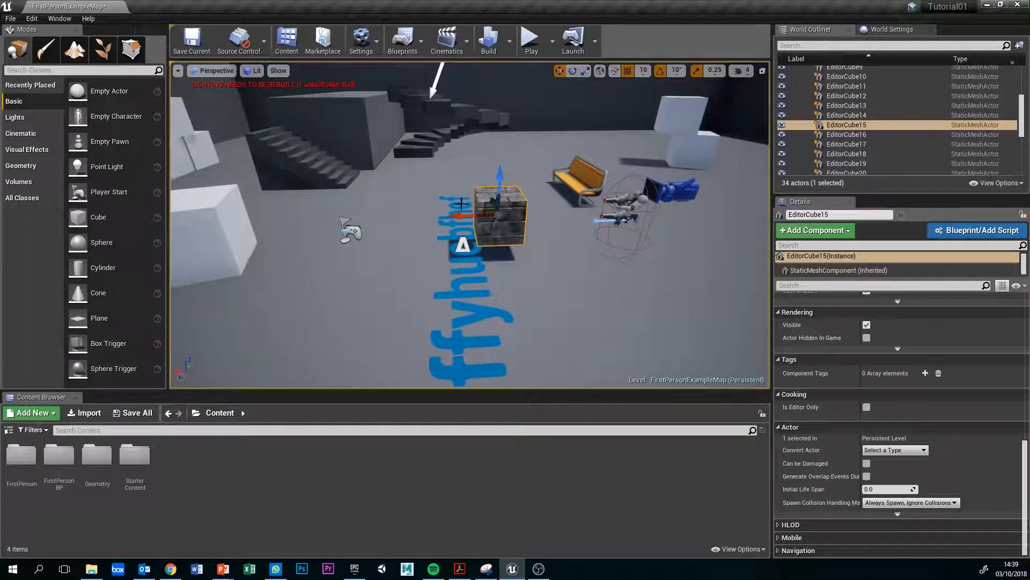
drag(103, 167, 403, 141)
scroll(890, 375, up, 5)
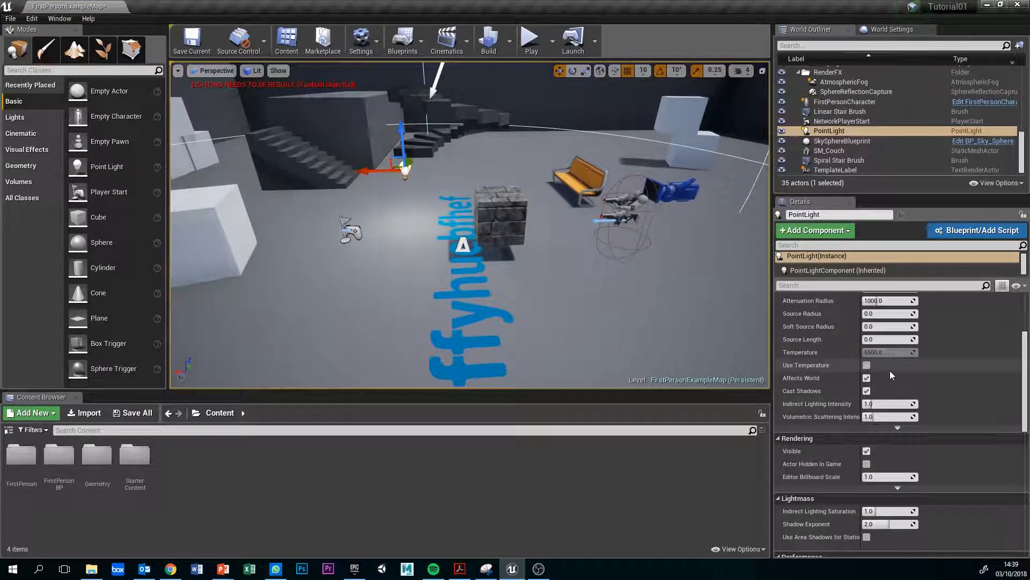
scroll(891, 369, up, 3)
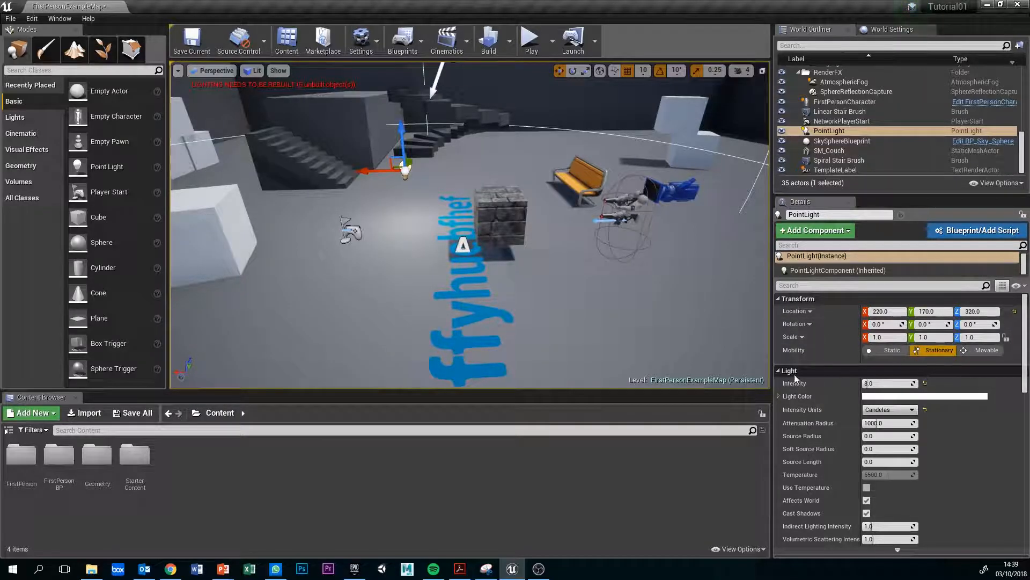
scroll(749, 344, down, 4)
drag(418, 180, 392, 204)
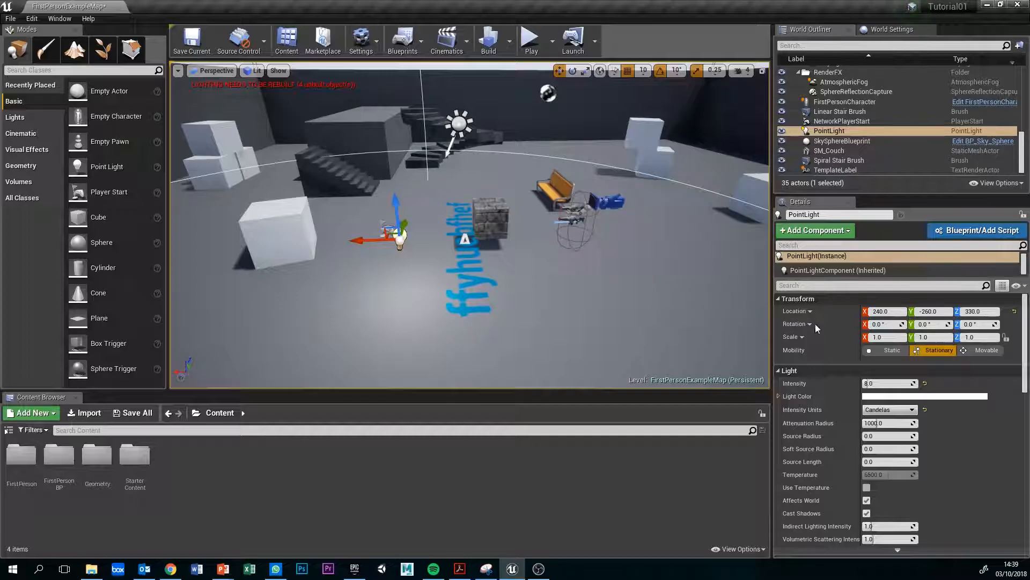
Raise the point light's intensity and set its light colour to a strong pink, hue about 327 and saturation about 0.94.
scroll(862, 341, down, 1)
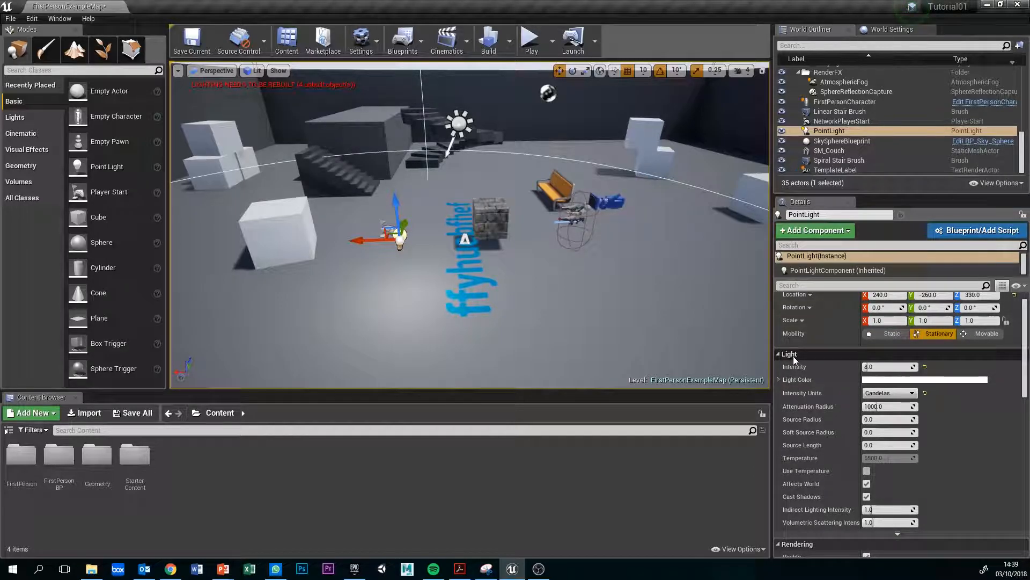
drag(878, 367, 907, 367)
scroll(807, 372, down, 1)
click(865, 363)
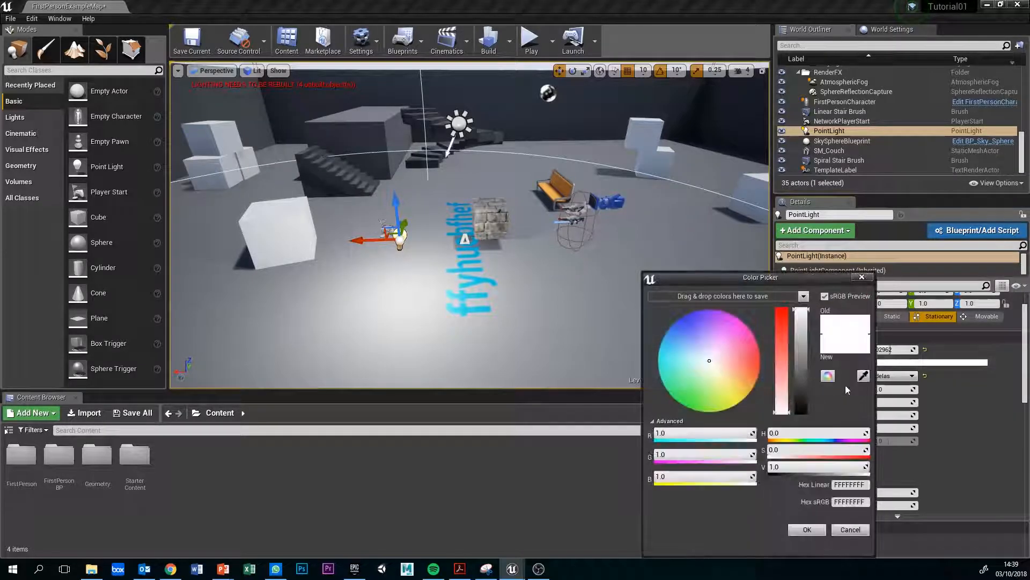
click(754, 335)
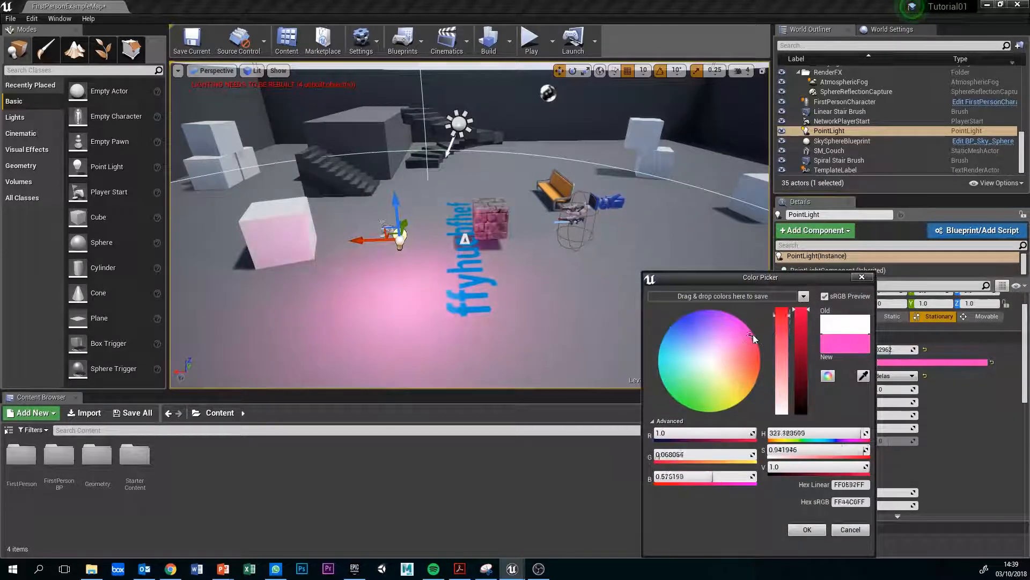
click(861, 281)
scroll(832, 391, down, 1)
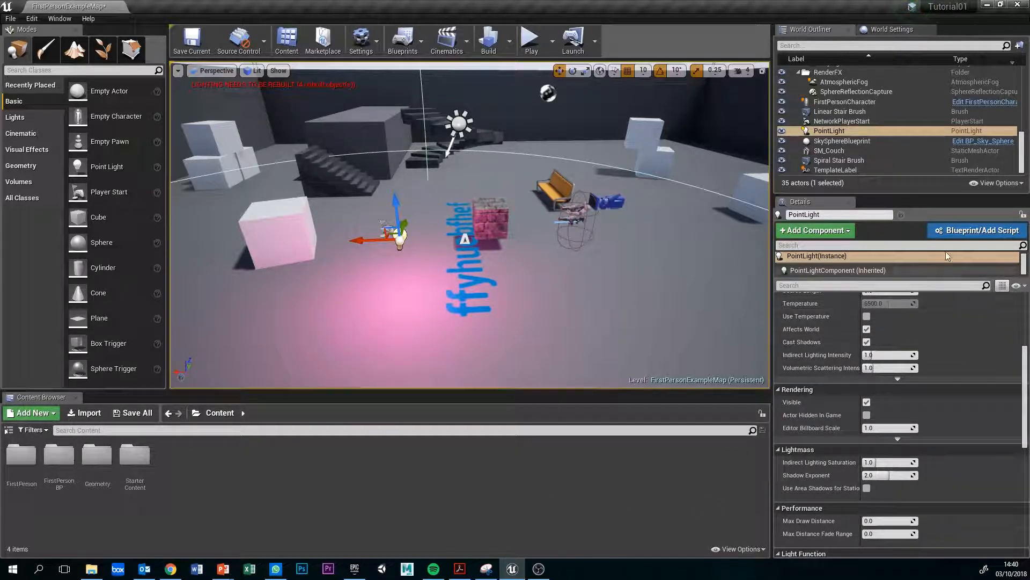
Play the level, walk around and into the brick cube to test it with physics off, and stop the play session.
click(499, 231)
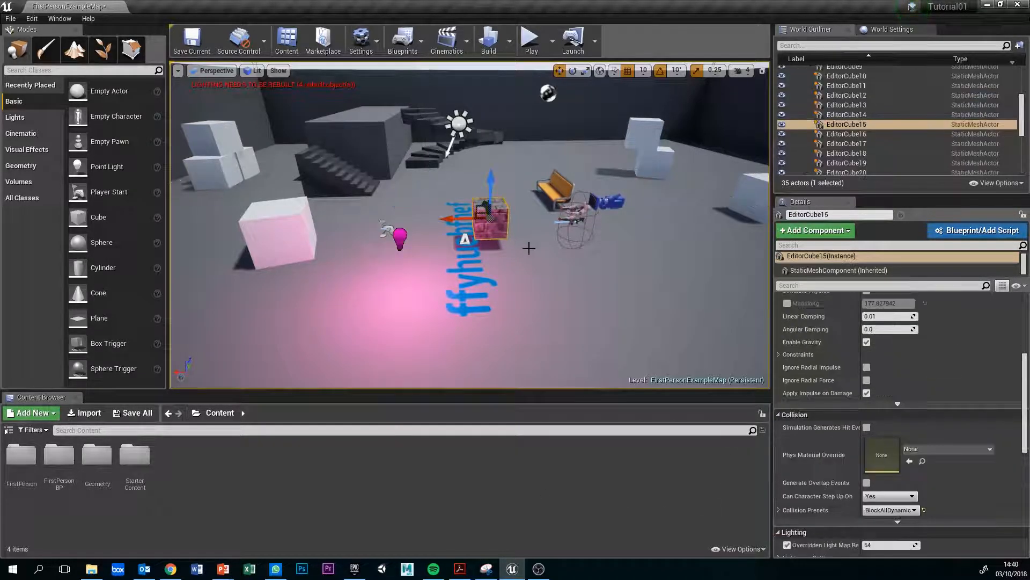
click(529, 41)
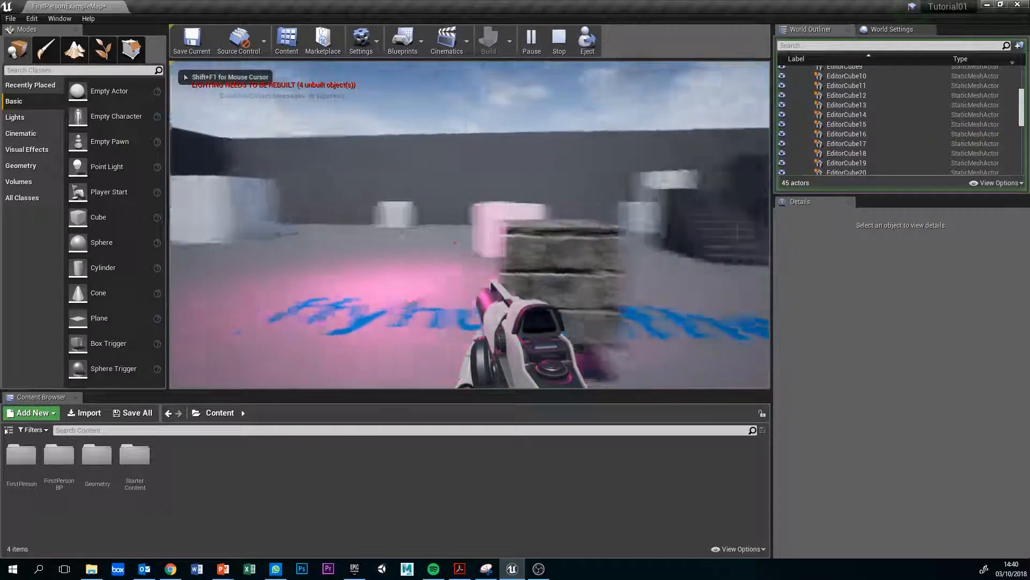
key(a)
key(w)
key(w)
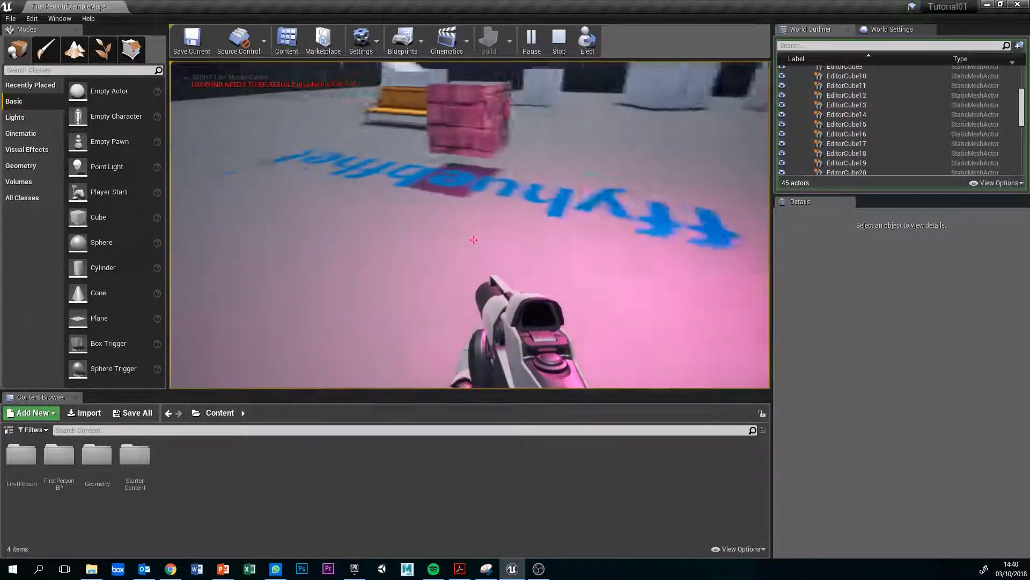
key(w)
key(w)
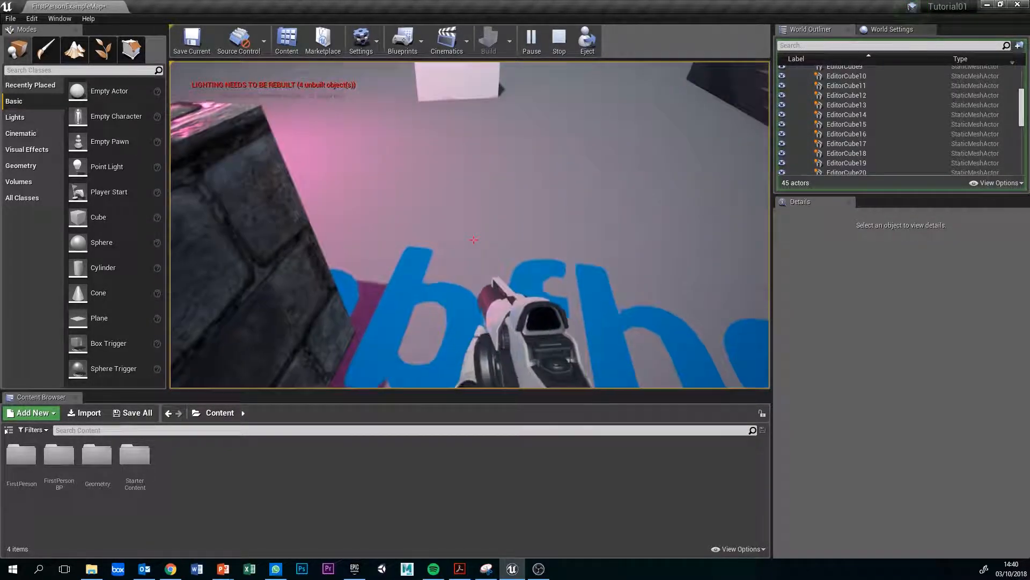
key(s)
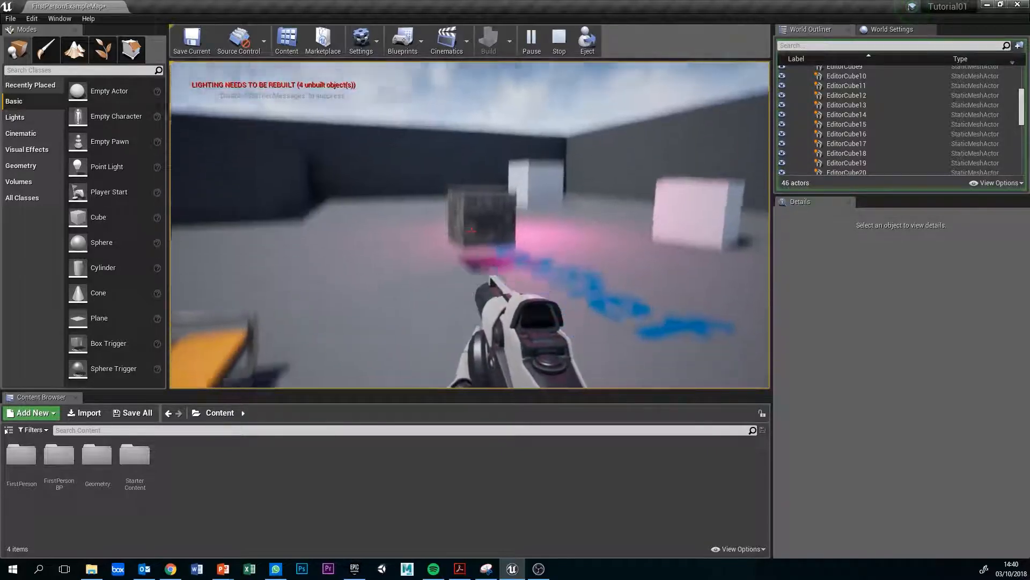
key(w)
key(s)
key(d)
key(w)
key(d)
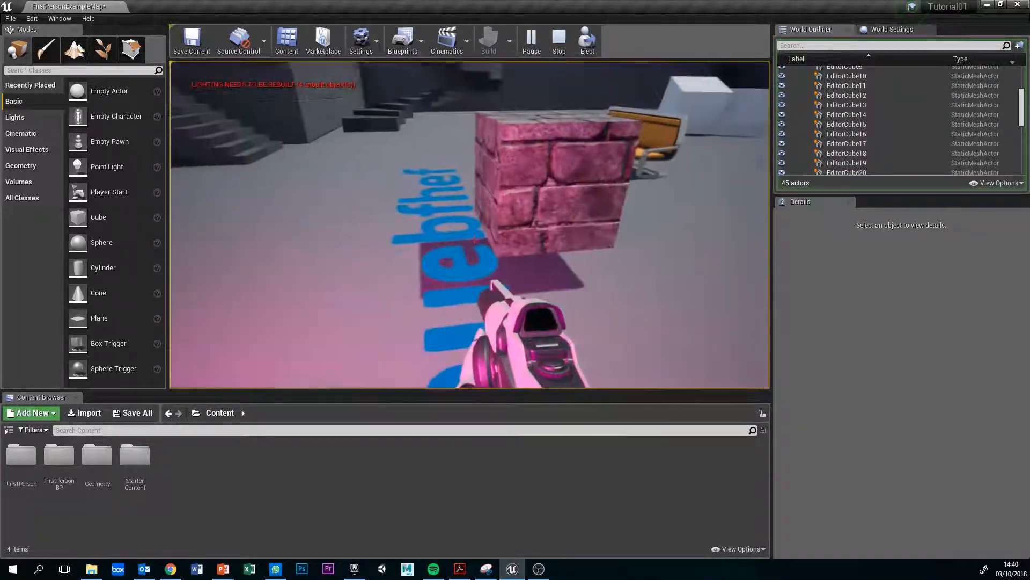
key(w)
key(s)
key(w)
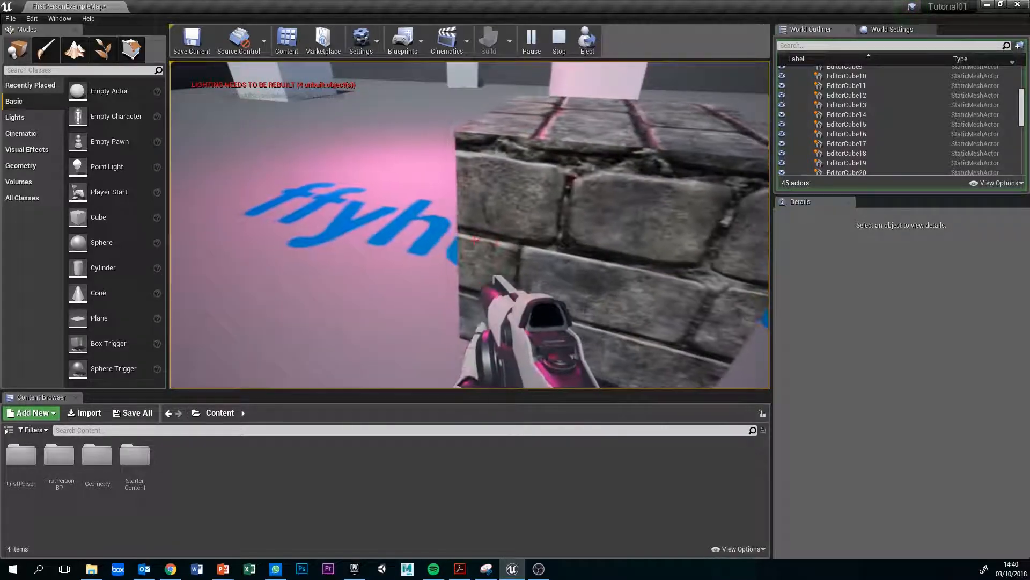
key(s)
key(d)
key(s)
key(d)
key(a)
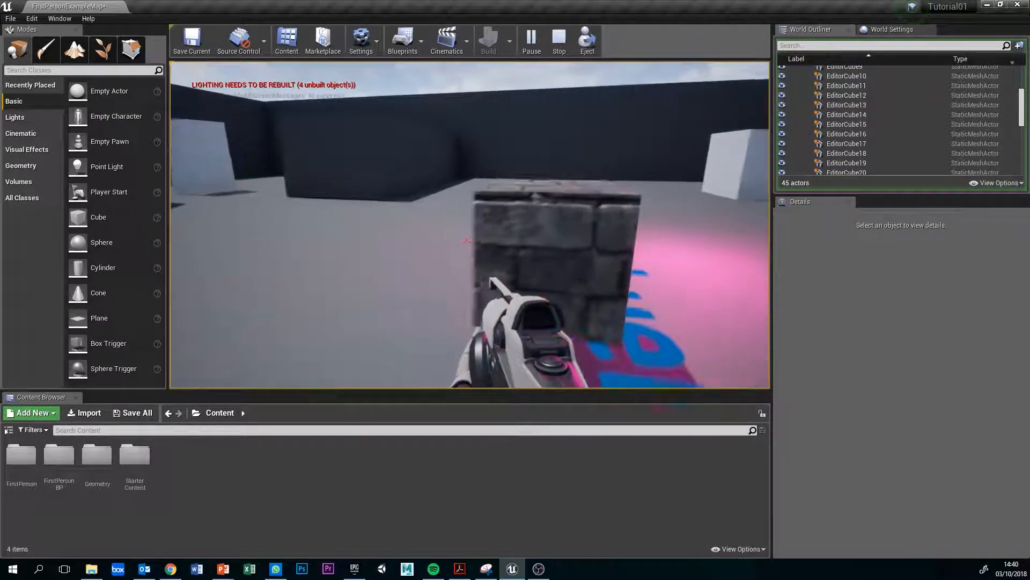
key(w)
key(s)
key(s)
key(w)
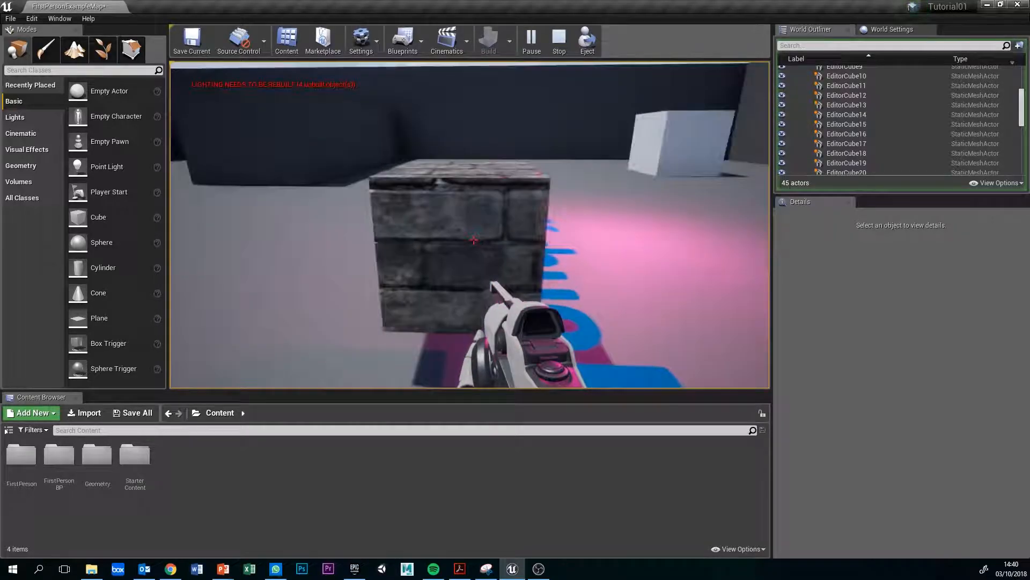
key(Escape)
Select the BigWall block, examine its transform, mesh, material and physics properties, and view the whole arena from farther back.
right_drag(424, 338, 966, 359)
key(s)
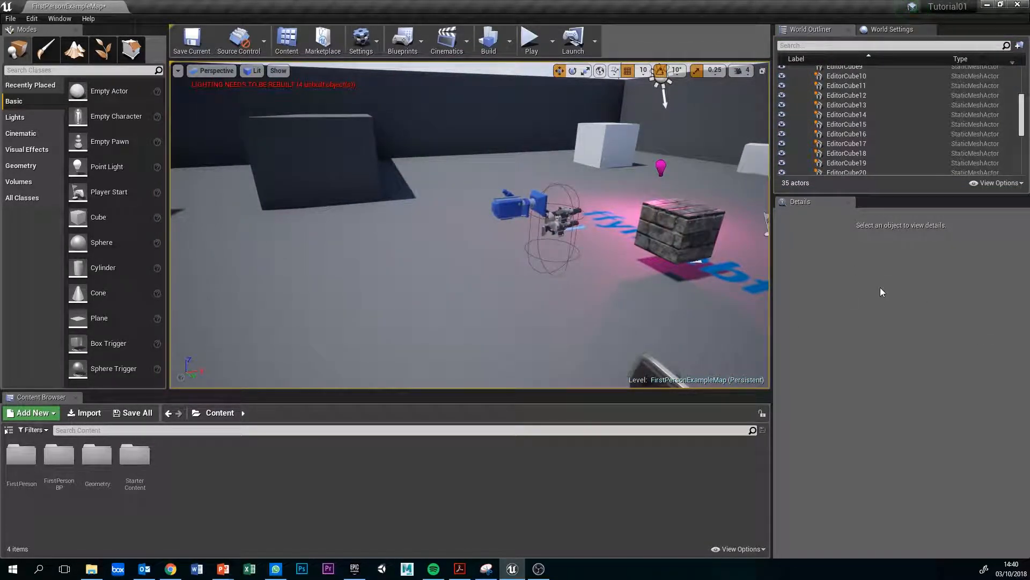
right_drag(623, 258, 512, 261)
click(434, 151)
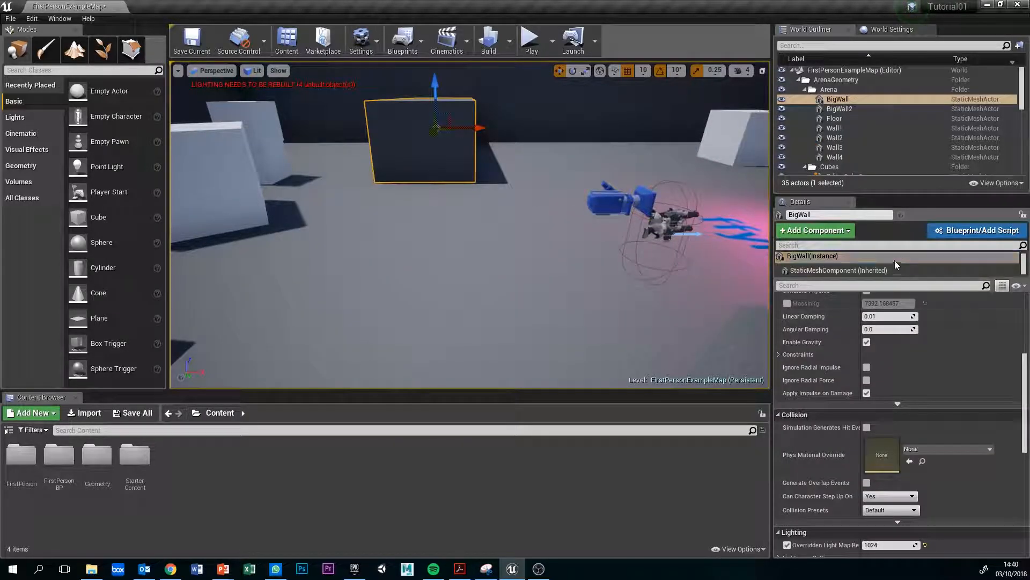
scroll(907, 296, up, 5)
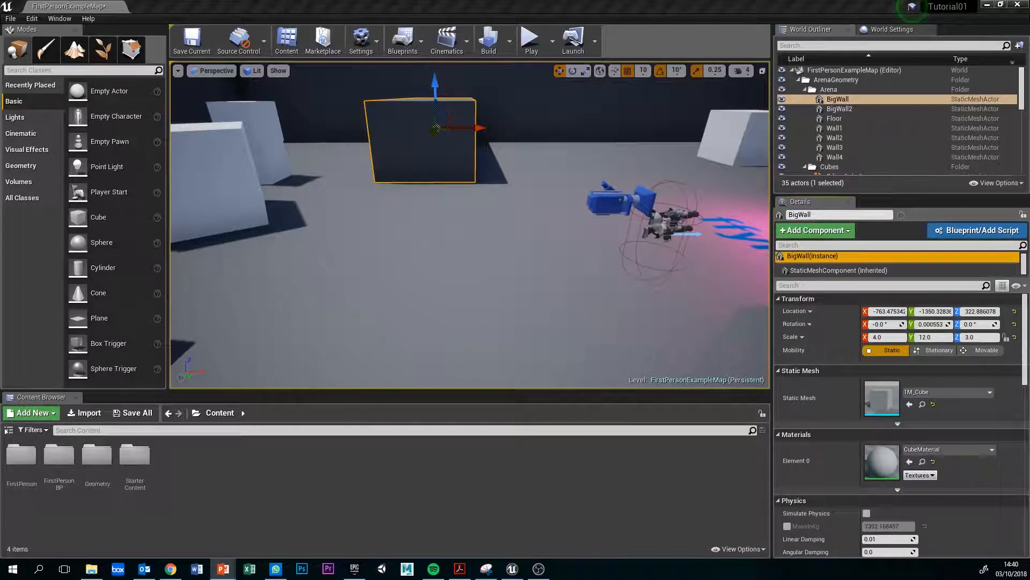
key(s)
right_drag(528, 209, 611, 225)
key(s)
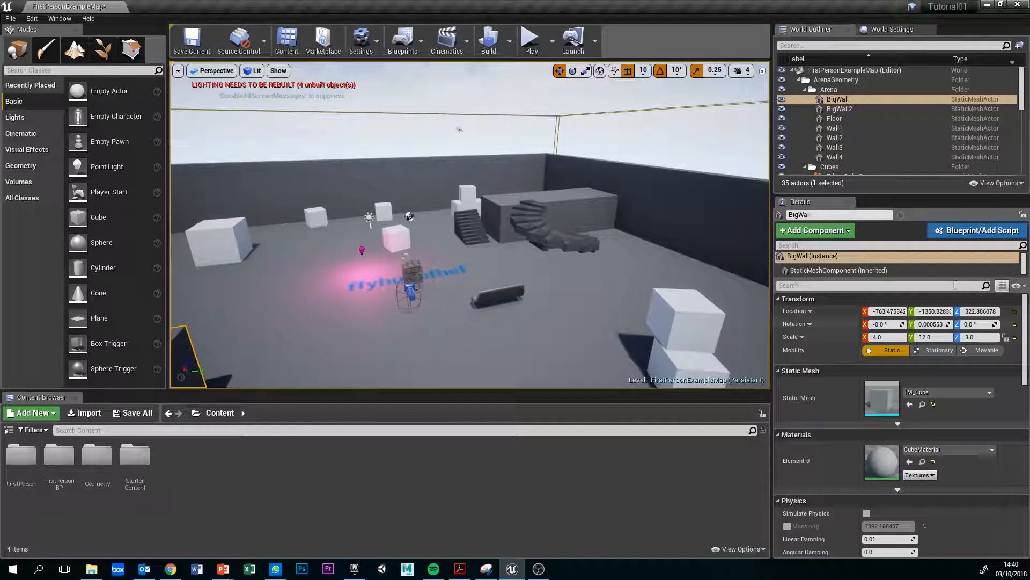